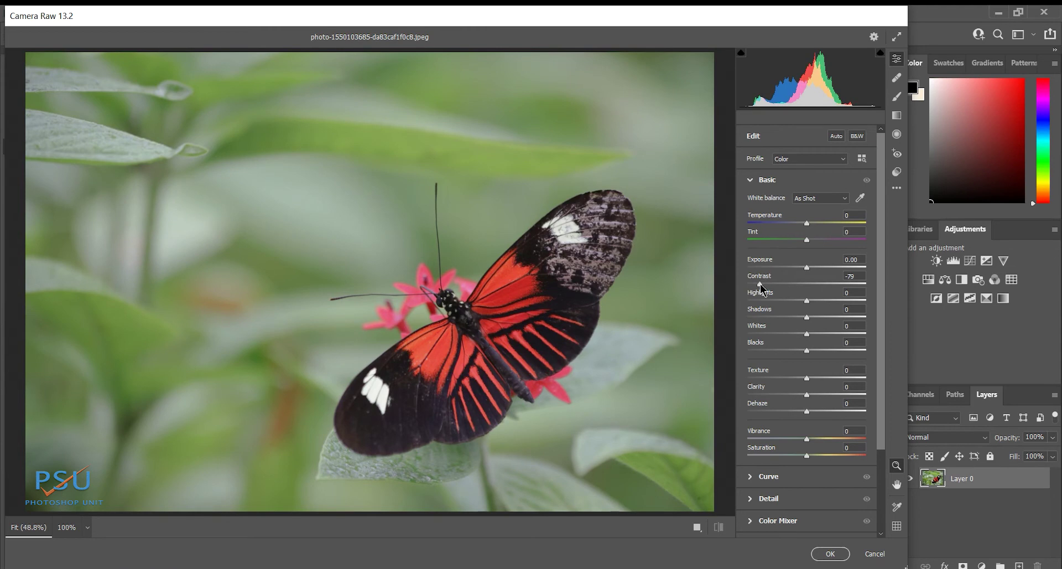
# Step: Set the photo's basic tone to Contrast -80, Highlights -100, Shadows +100, Whites -100 and Blacks -70
pyautogui.moveTo(760, 284); pyautogui.dragTo(760, 283)
pyautogui.moveTo(806, 301); pyautogui.dragTo(745, 309)
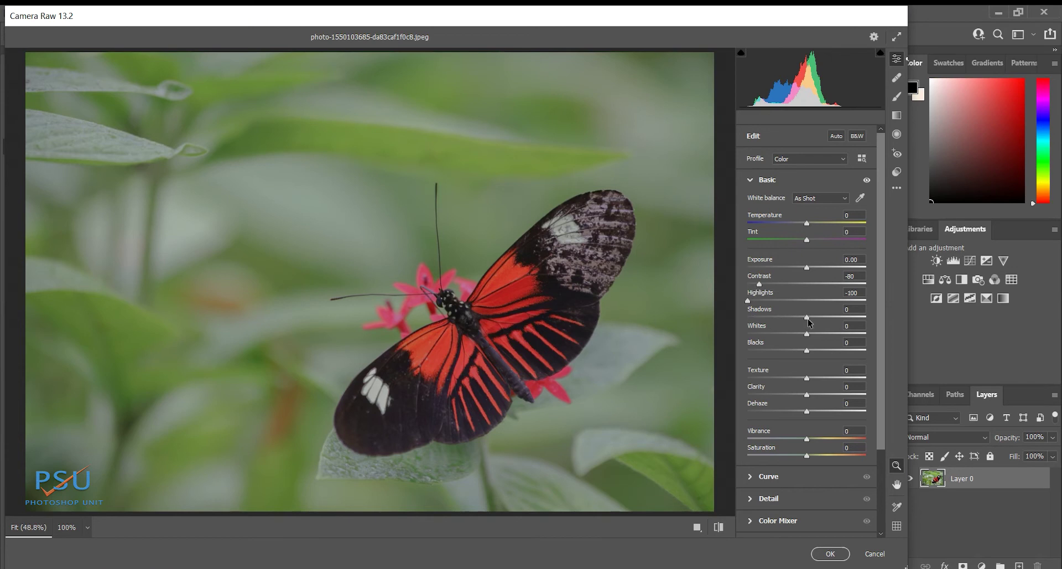
pyautogui.moveTo(807, 318); pyautogui.dragTo(869, 314)
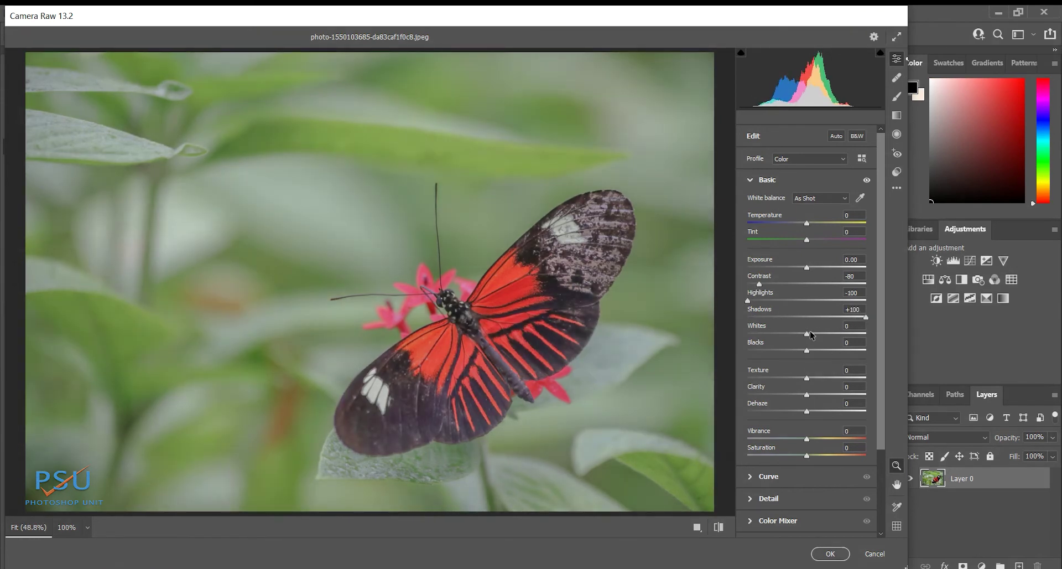
pyautogui.moveTo(812, 335); pyautogui.dragTo(747, 338)
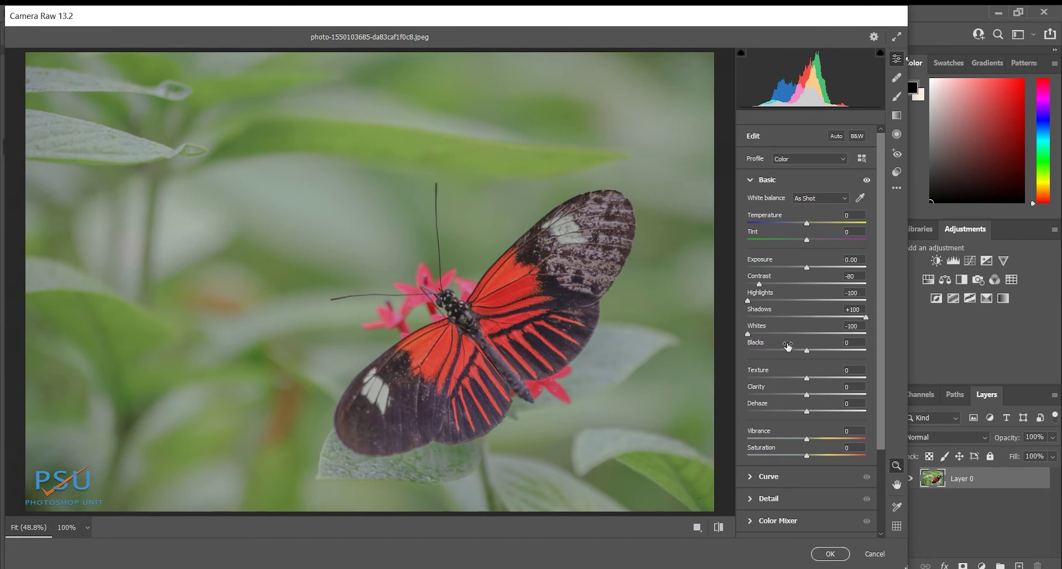
pyautogui.moveTo(808, 349); pyautogui.dragTo(764, 350)
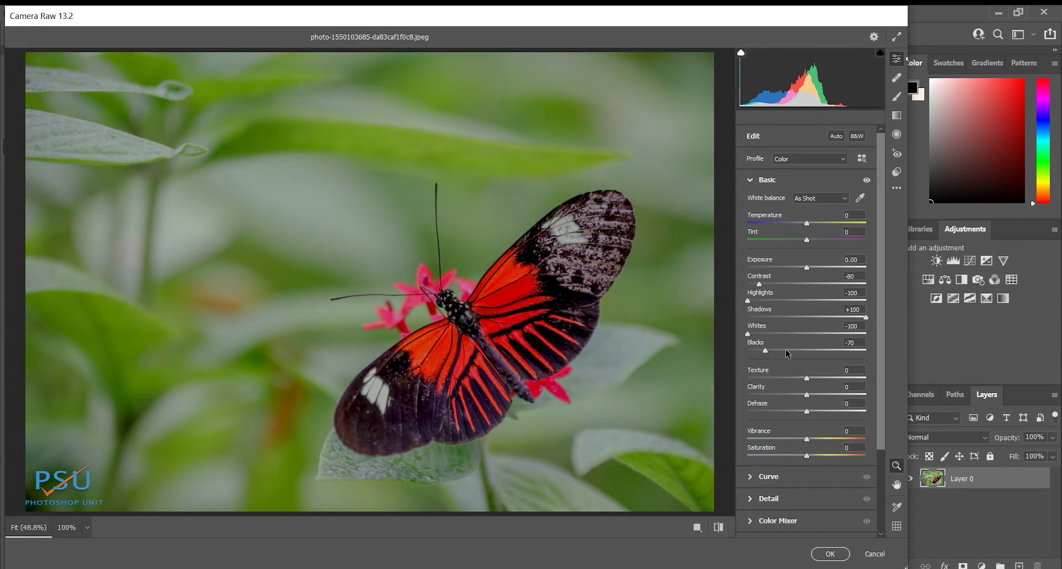
# Step: Set the basic presence and color values to Clarity +25, Dehaze -7, Vibrance +51 and Saturation -18
pyautogui.moveTo(806, 377); pyautogui.dragTo(806, 376)
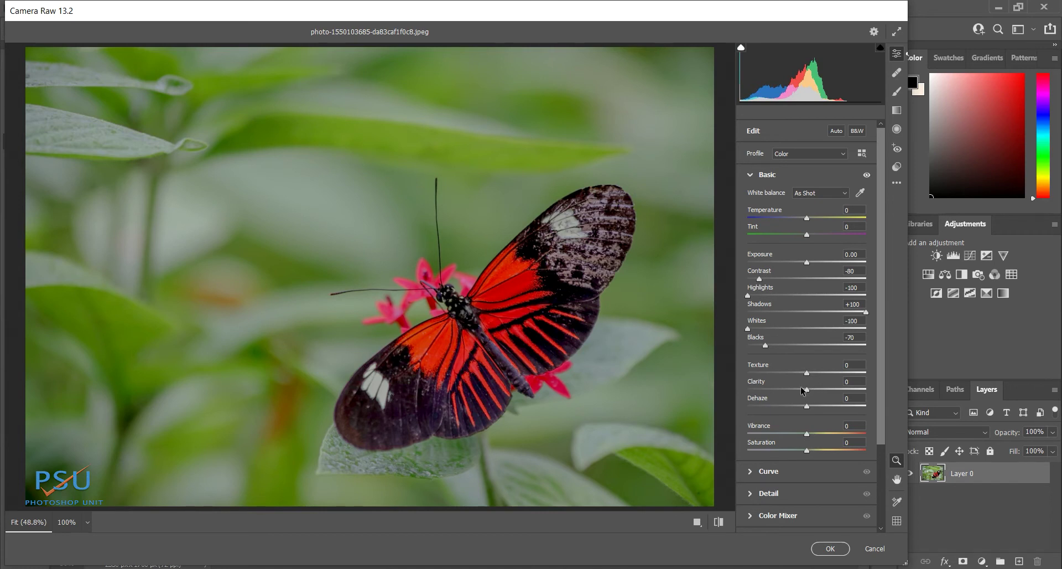
pyautogui.moveTo(806, 391); pyautogui.dragTo(822, 394)
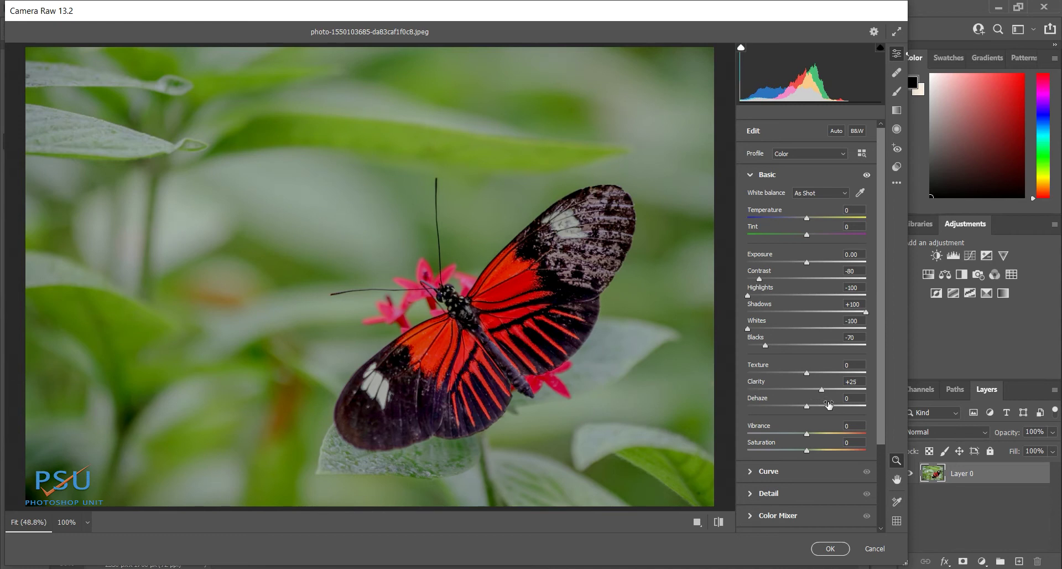
pyautogui.moveTo(807, 406); pyautogui.dragTo(805, 409)
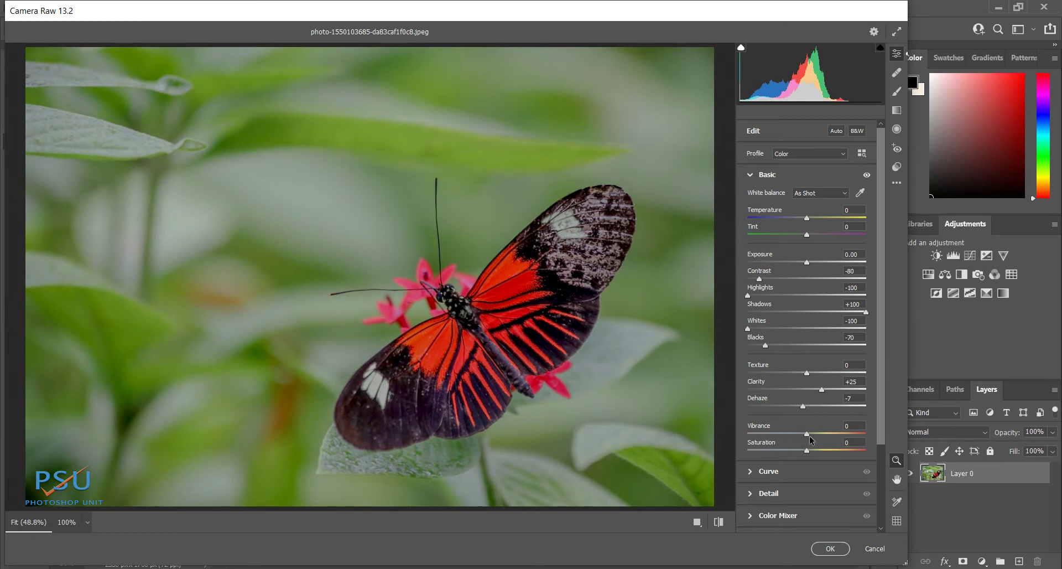
pyautogui.moveTo(807, 434); pyautogui.dragTo(837, 440)
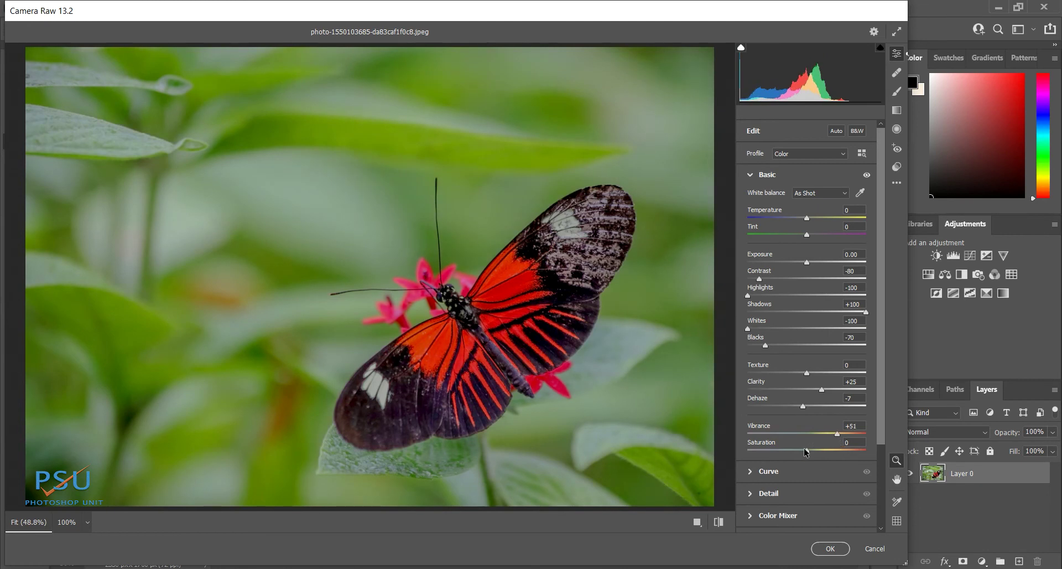
pyautogui.moveTo(808, 450); pyautogui.dragTo(796, 450)
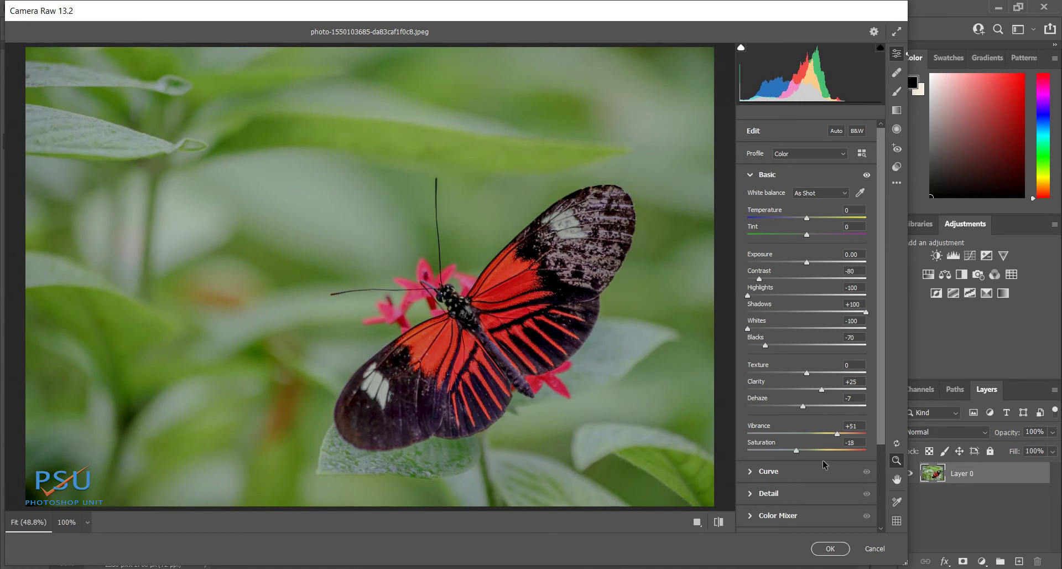
# Step: Shape the parametric tone curve with Highlights +9, Lights +66 and Darks -70
pyautogui.click(780, 472)
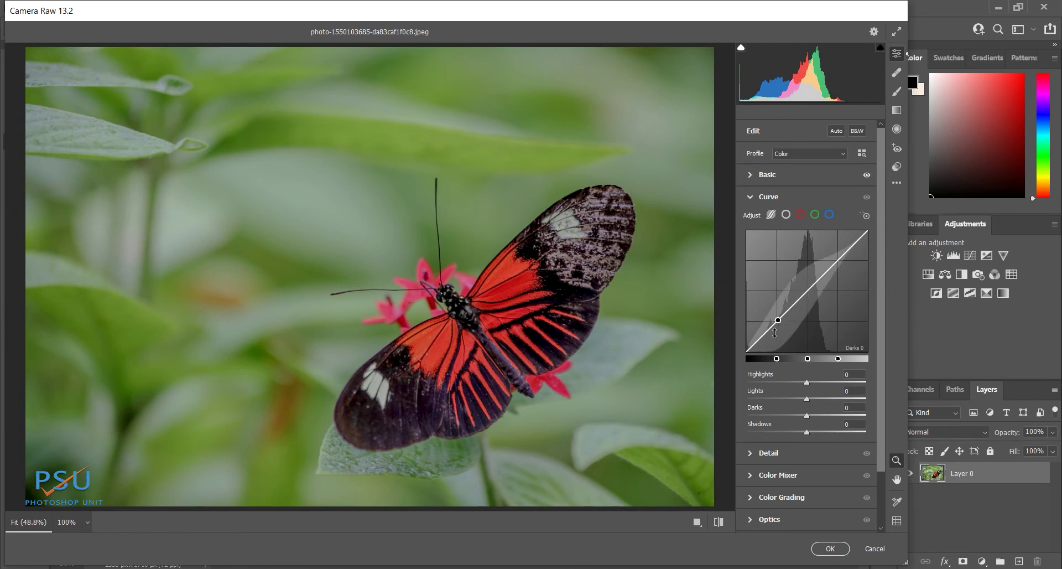
pyautogui.moveTo(778, 320); pyautogui.dragTo(779, 326)
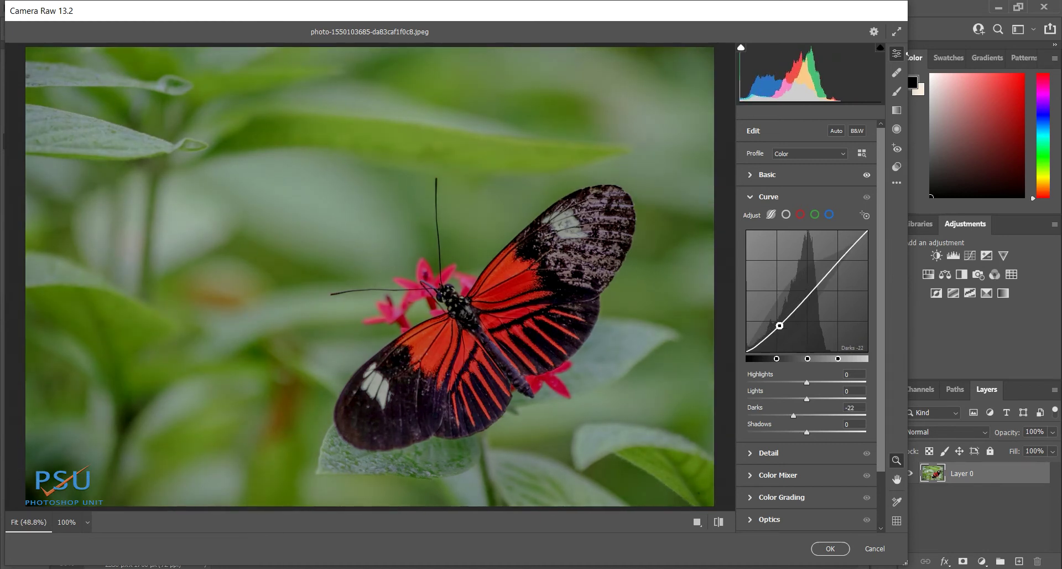
pyautogui.moveTo(779, 326); pyautogui.dragTo(779, 327)
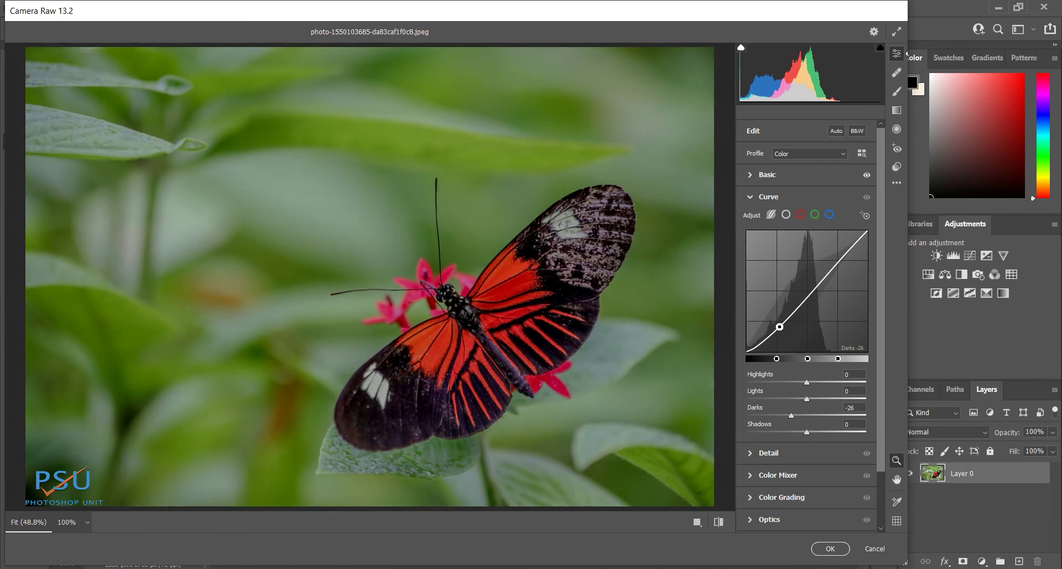
pyautogui.moveTo(779, 327); pyautogui.dragTo(780, 318)
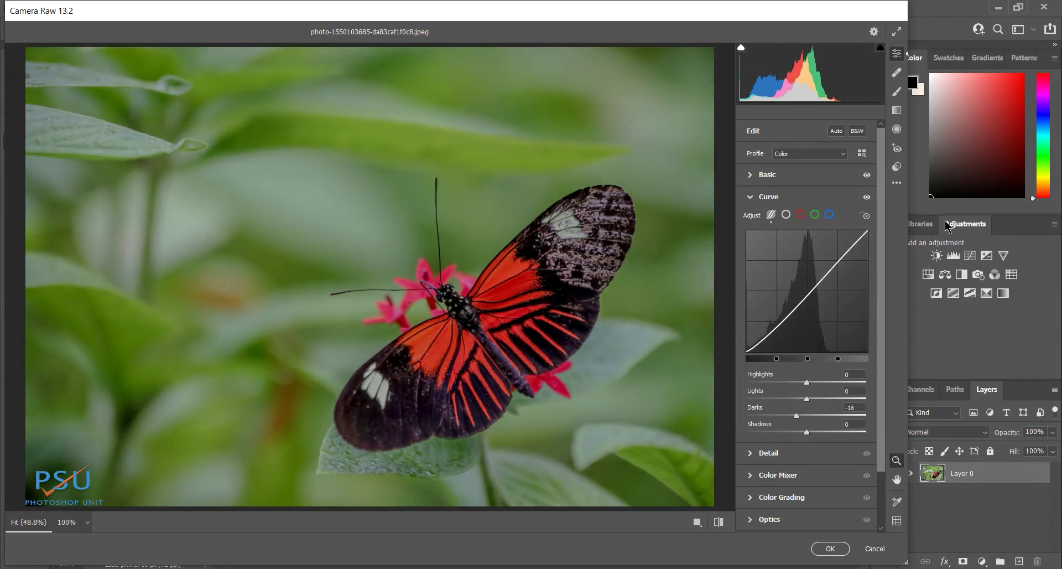
pyautogui.moveTo(837, 261); pyautogui.dragTo(837, 244)
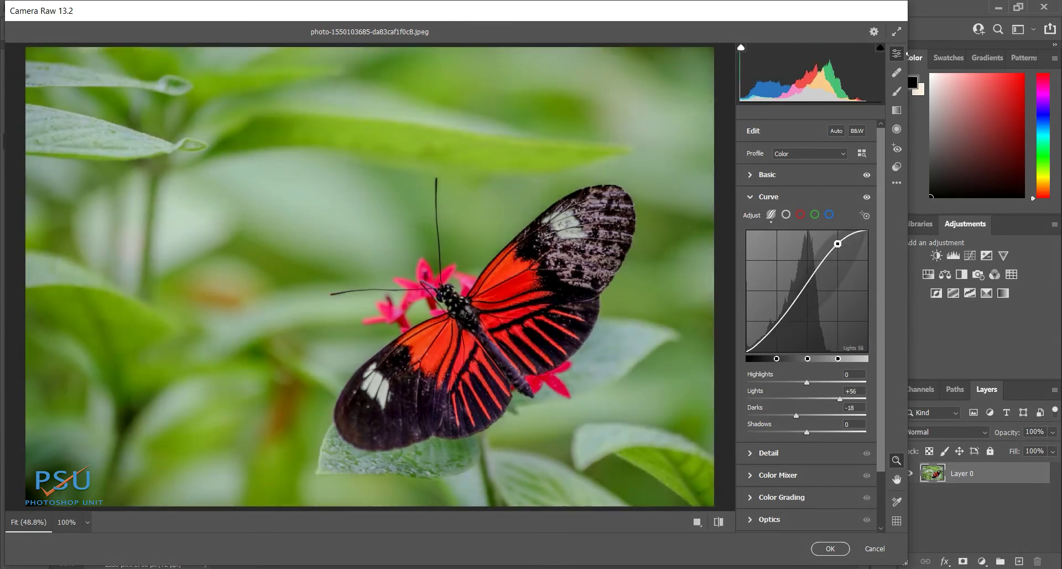
pyautogui.moveTo(838, 244); pyautogui.dragTo(838, 240)
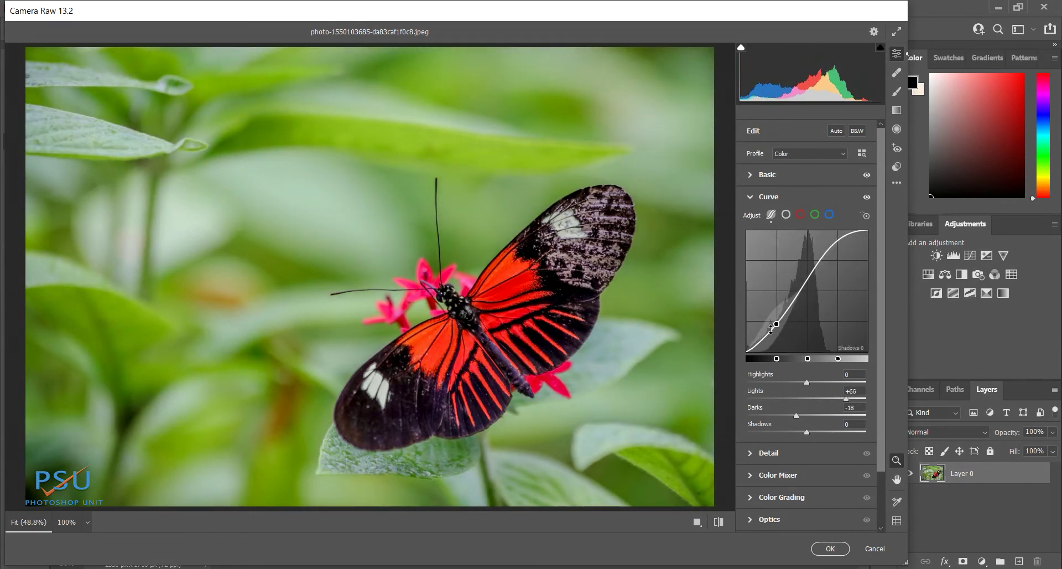
pyautogui.moveTo(786, 320)
pyautogui.mouseDown()
pyautogui.moveTo(791, 306)
pyautogui.moveTo(791, 321)
pyautogui.mouseUp()
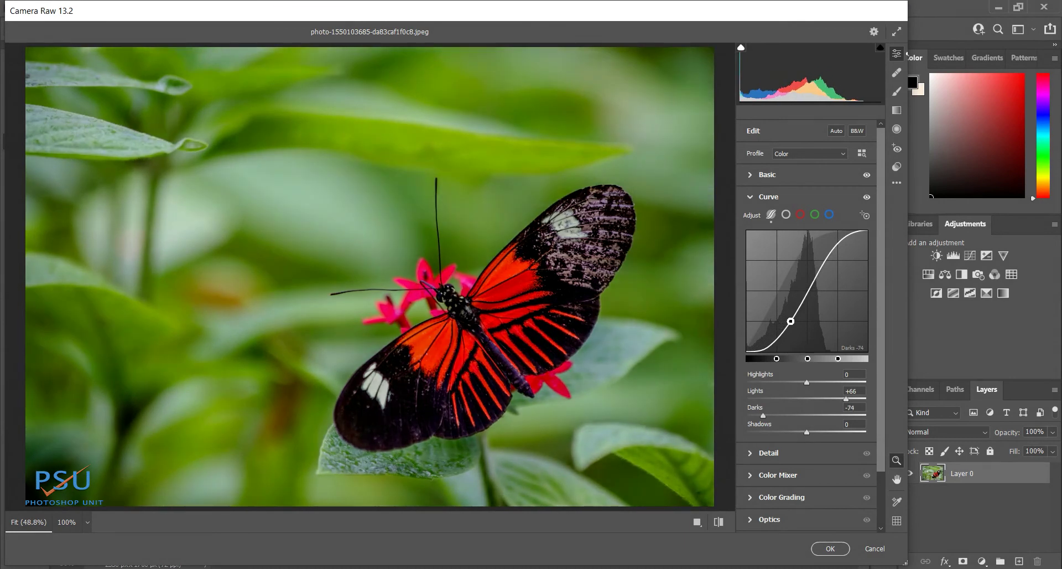
pyautogui.moveTo(843, 236); pyautogui.dragTo(845, 235)
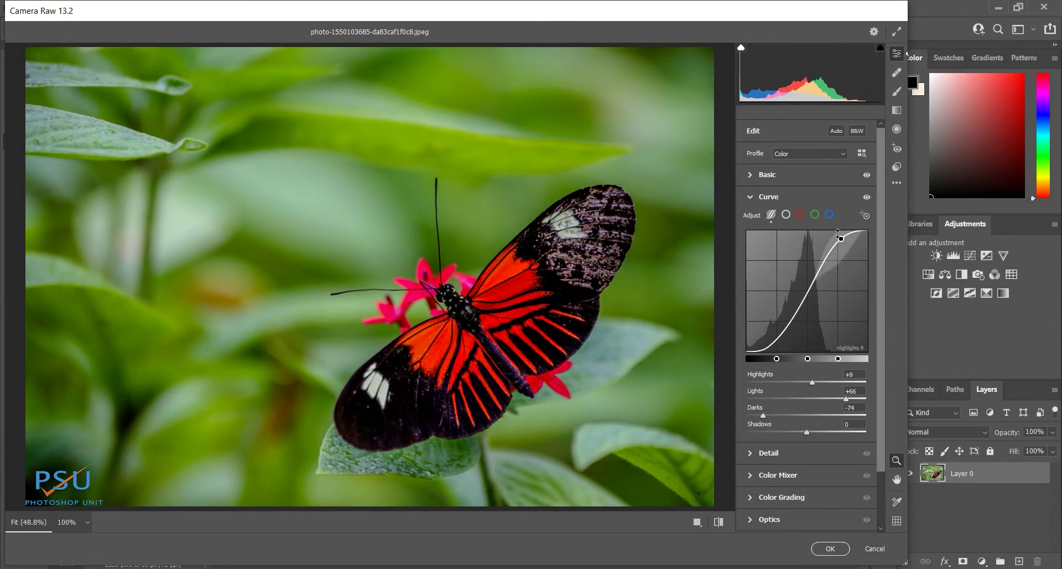
pyautogui.moveTo(790, 321); pyautogui.dragTo(791, 320)
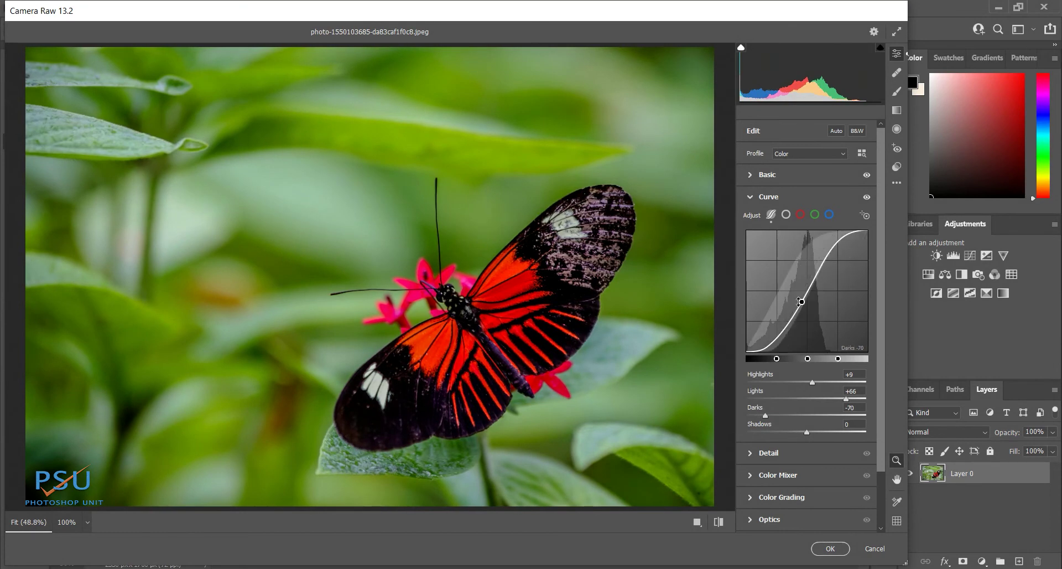
# Step: Raise Sharpening, Noise Reduction and Color Noise Reduction moderately in the Detail settings
pyautogui.click(787, 453)
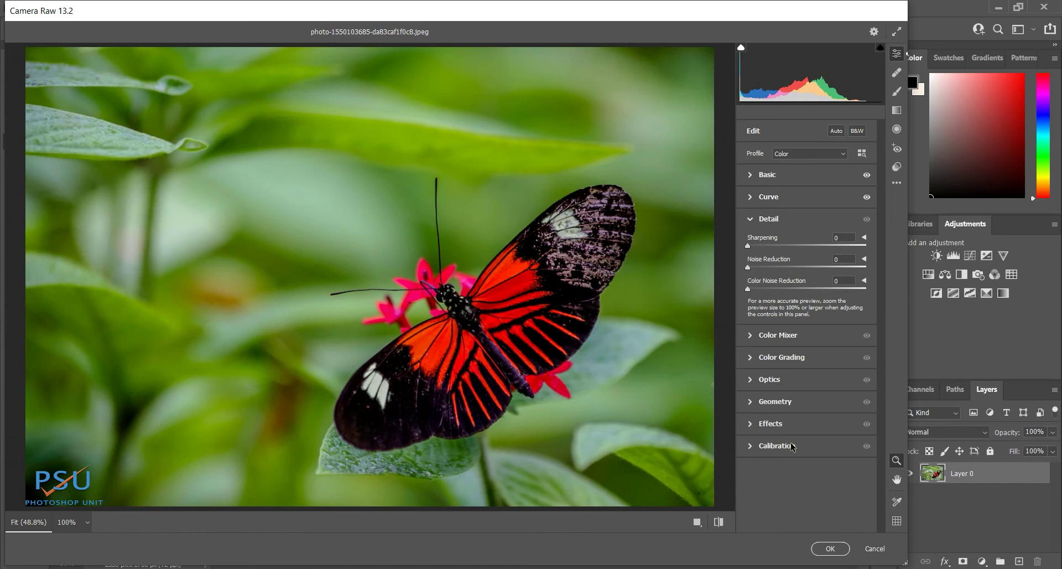
pyautogui.moveTo(759, 249); pyautogui.dragTo(771, 250)
pyautogui.moveTo(748, 269)
pyautogui.mouseDown()
pyautogui.moveTo(773, 275)
pyautogui.moveTo(758, 275)
pyautogui.mouseUp()
pyautogui.moveTo(759, 273); pyautogui.dragTo(755, 272)
pyautogui.moveTo(755, 272)
pyautogui.mouseDown()
pyautogui.moveTo(774, 272)
pyautogui.moveTo(767, 288)
pyautogui.mouseUp()
pyautogui.moveTo(776, 289); pyautogui.dragTo(779, 291)
# Step: Set the Oranges hue to -18 in the HSL Color Mixer
pyautogui.click(776, 332)
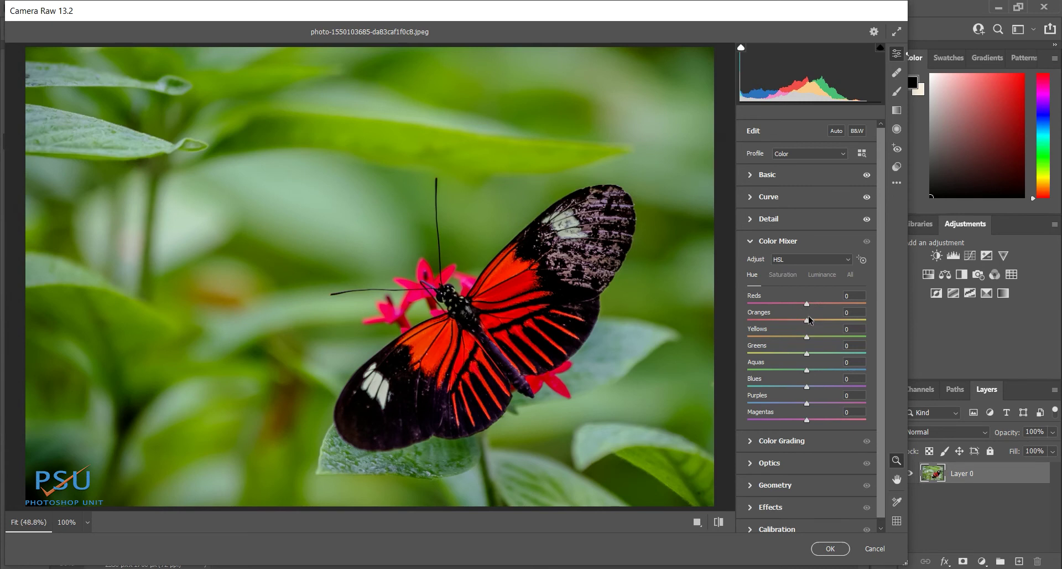
pyautogui.moveTo(807, 318); pyautogui.dragTo(785, 323)
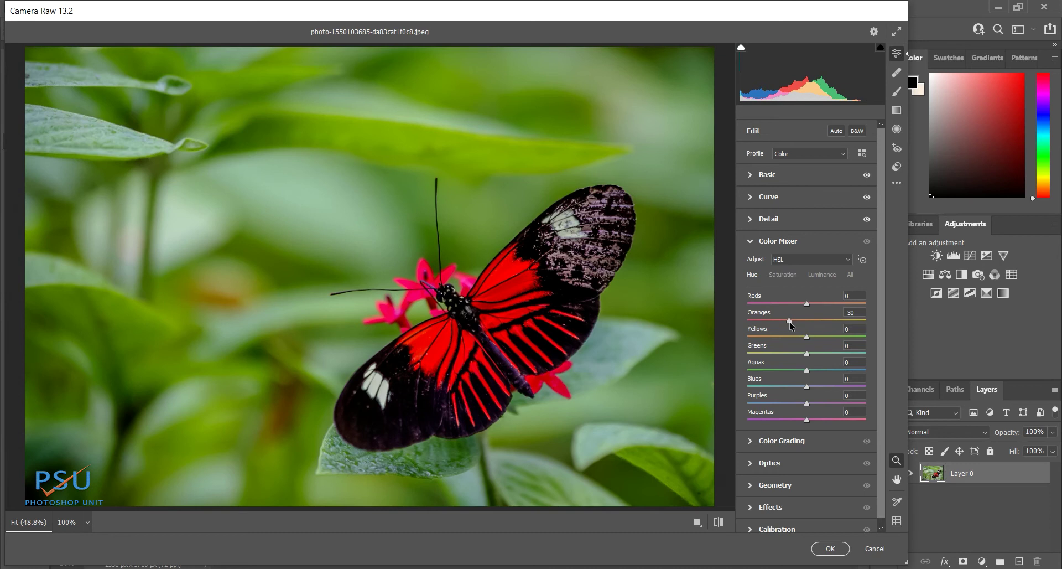
pyautogui.moveTo(790, 326); pyautogui.dragTo(796, 328)
pyautogui.moveTo(797, 327); pyautogui.dragTo(795, 326)
pyautogui.click(847, 313)
pyautogui.write('-')
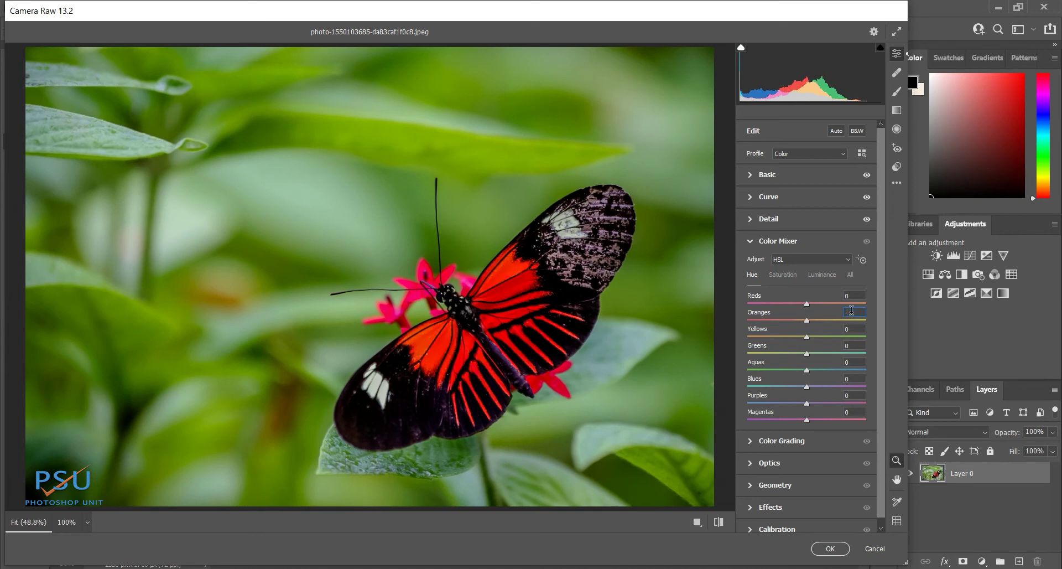
pyautogui.write('20')
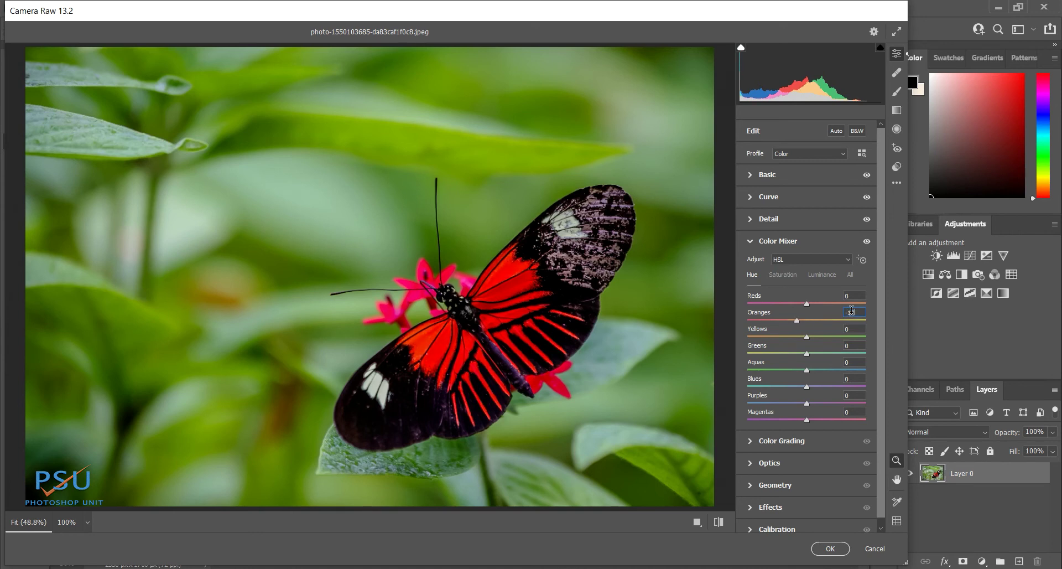
pyautogui.press('BackSpace')
pyautogui.write('8')
pyautogui.press('Tab')
# Step: Set the Oranges saturation to +15 and luminance to +23 in the Color Mixer
pyautogui.click(795, 284)
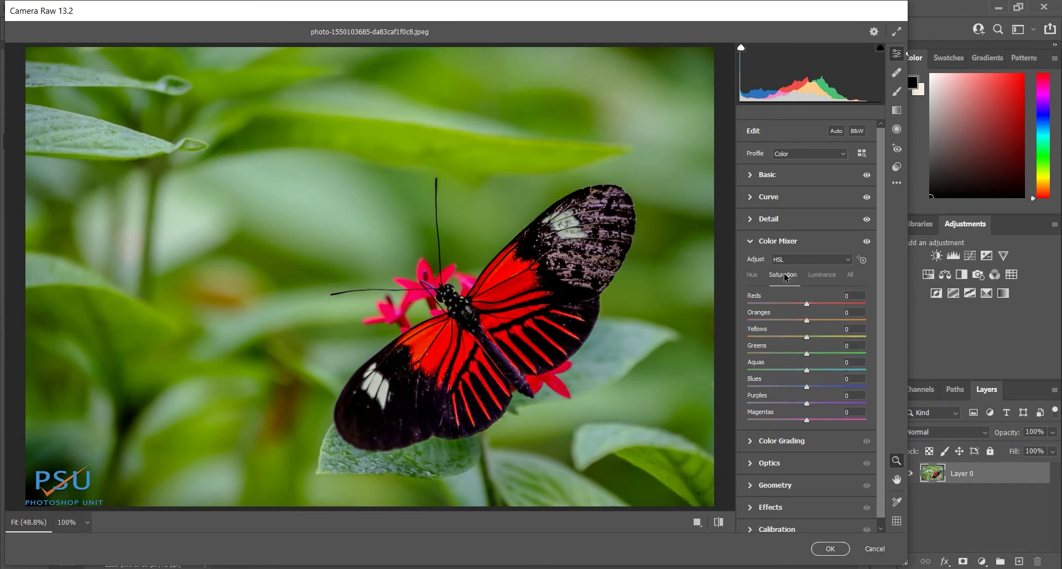
pyautogui.moveTo(807, 321); pyautogui.dragTo(816, 326)
pyautogui.click(822, 275)
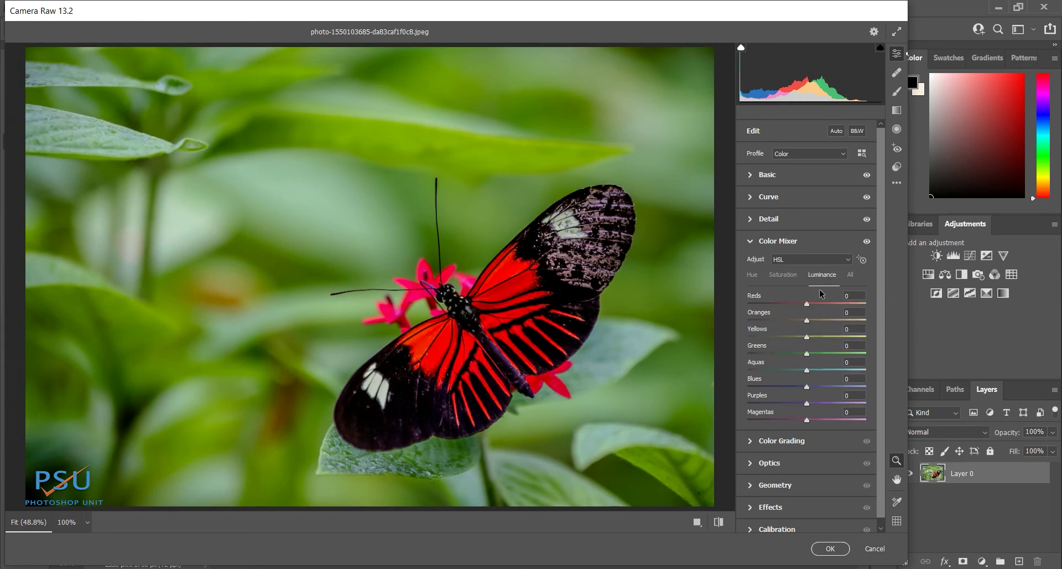
pyautogui.moveTo(807, 323); pyautogui.dragTo(821, 325)
# Step: Set the Yellows in the Color Mixer to hue -100, saturation -71 and luminance +21
pyautogui.click(753, 276)
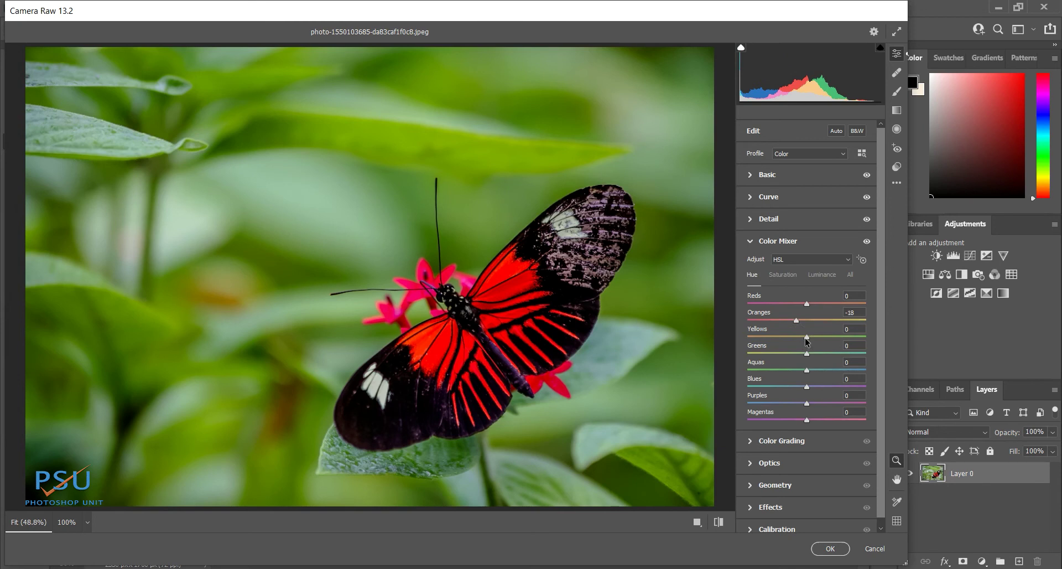
pyautogui.moveTo(806, 337); pyautogui.dragTo(738, 336)
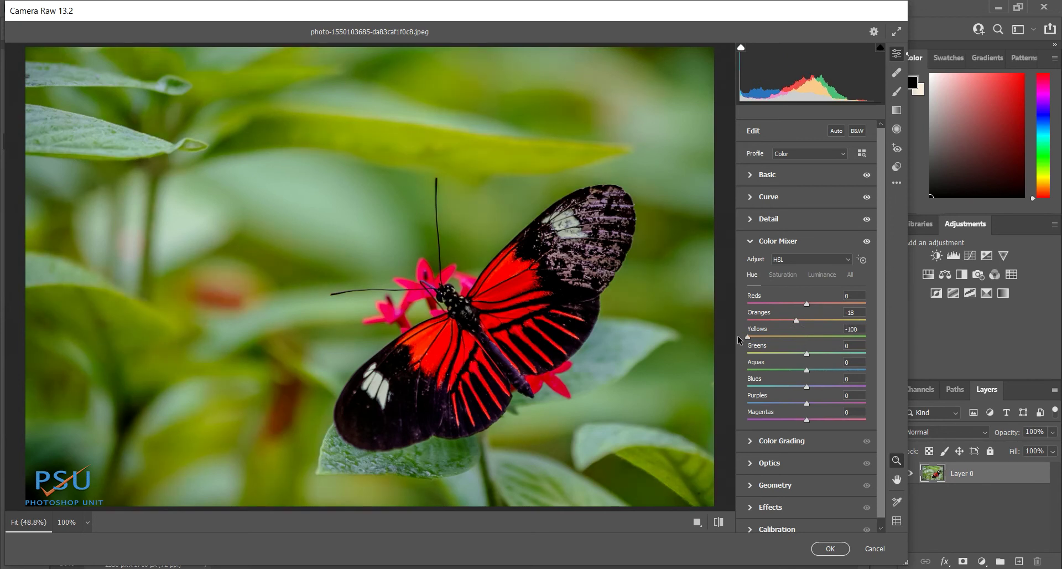
pyautogui.click(783, 276)
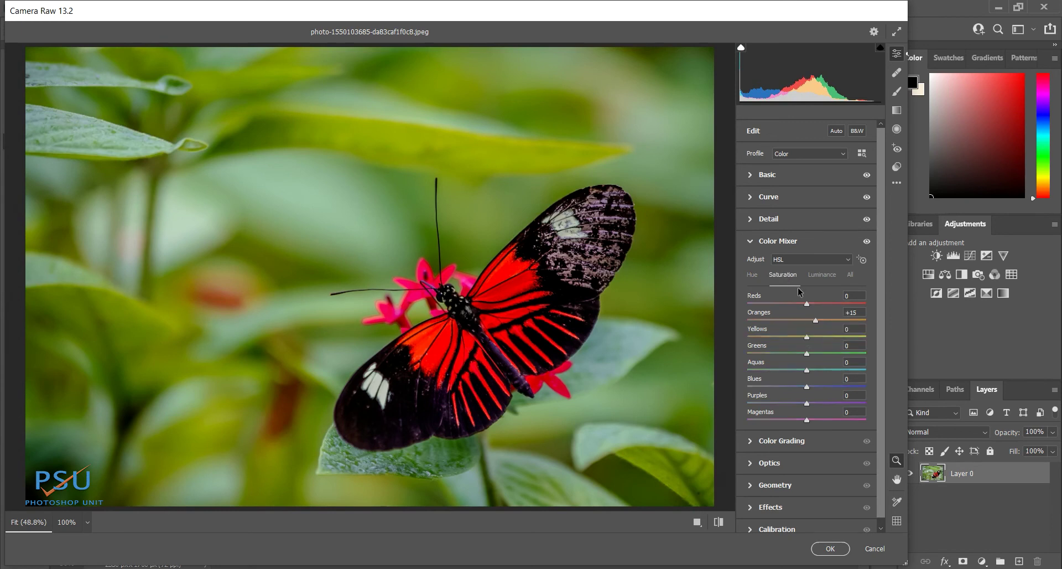
pyautogui.moveTo(806, 336); pyautogui.dragTo(765, 337)
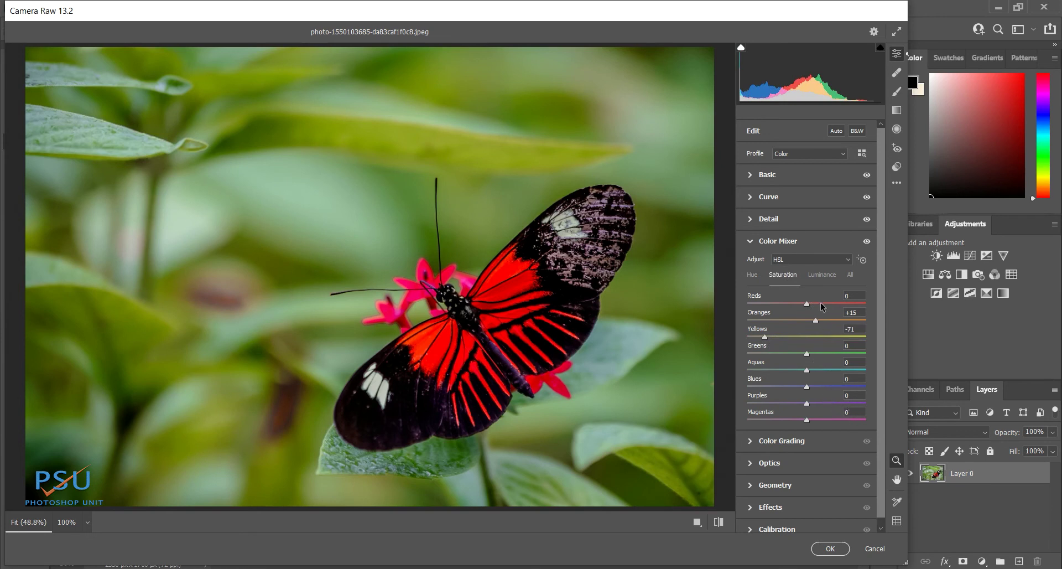
pyautogui.click(823, 274)
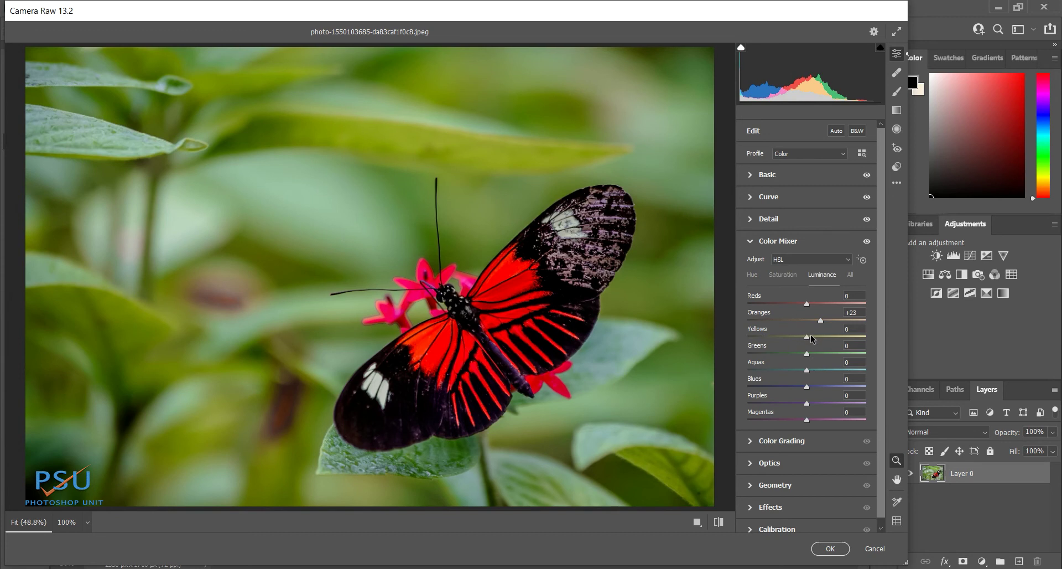
pyautogui.moveTo(813, 337)
pyautogui.mouseDown()
pyautogui.moveTo(833, 337)
pyautogui.moveTo(821, 341)
pyautogui.mouseUp()
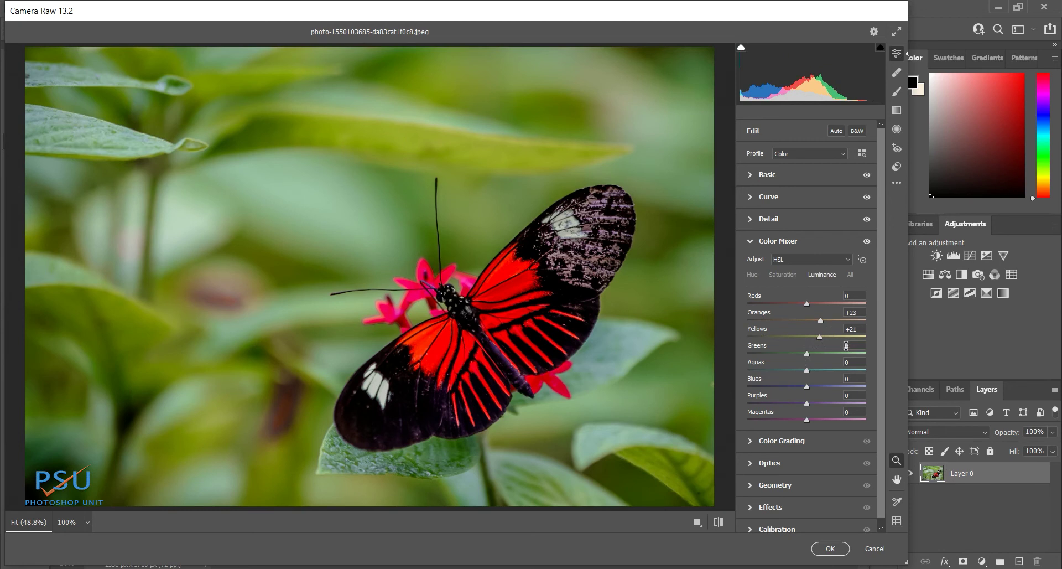
# Step: Set the Greens in the Color Mixer to hue -99 and saturation -100
pyautogui.click(752, 275)
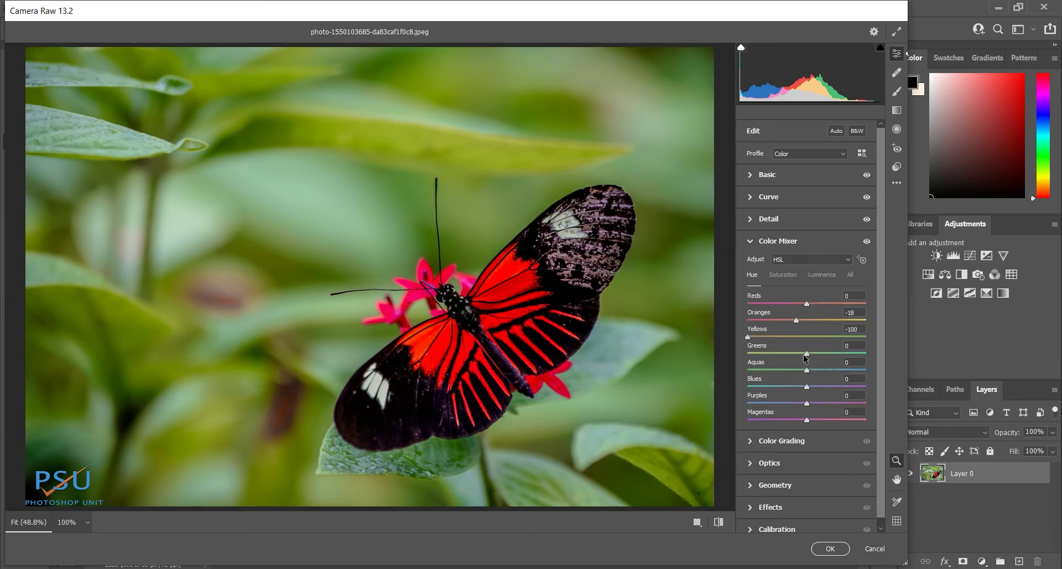
pyautogui.moveTo(806, 356); pyautogui.dragTo(749, 358)
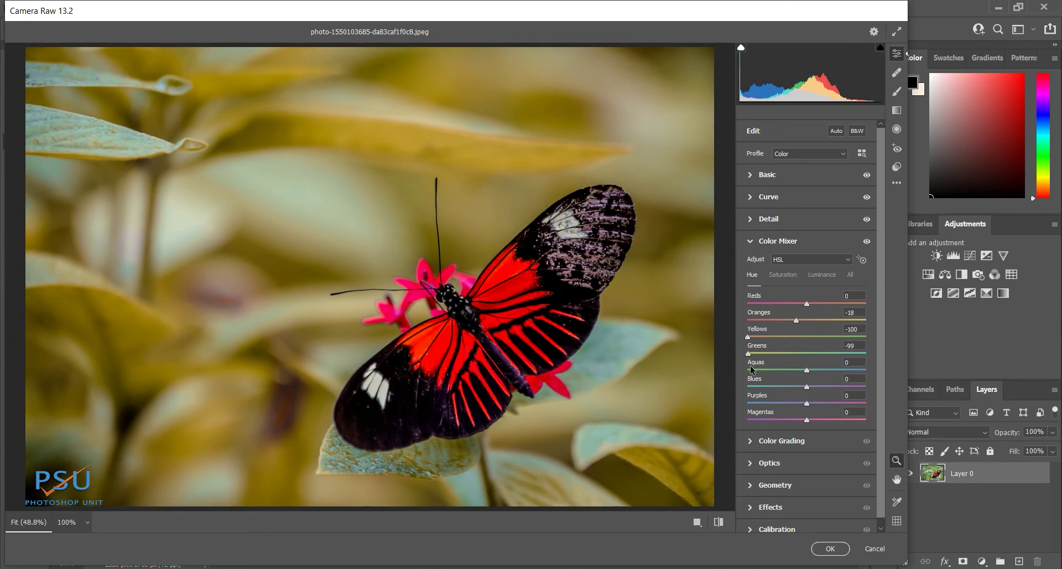
pyautogui.click(783, 274)
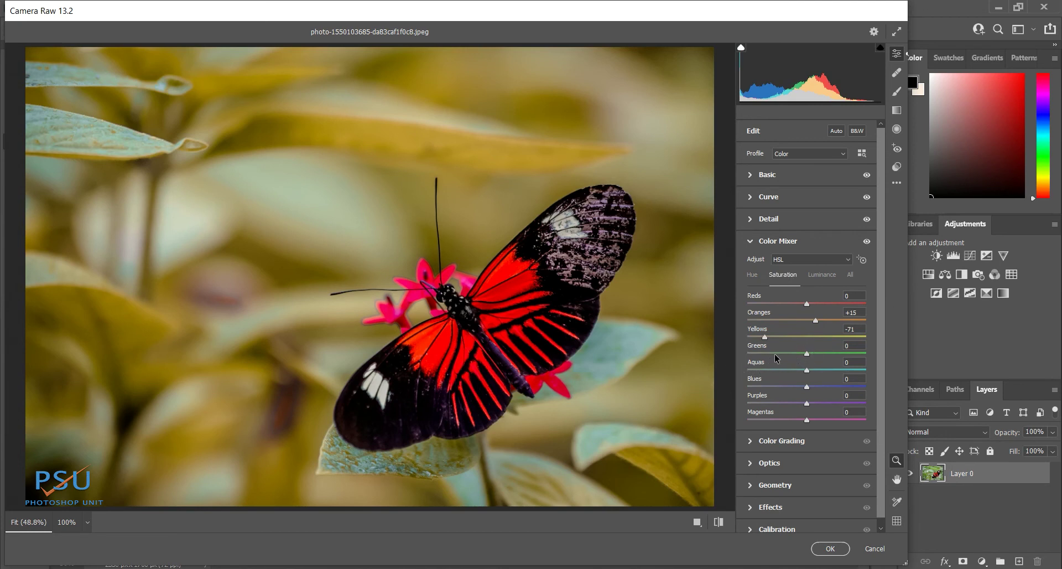
pyautogui.moveTo(806, 352); pyautogui.dragTo(747, 355)
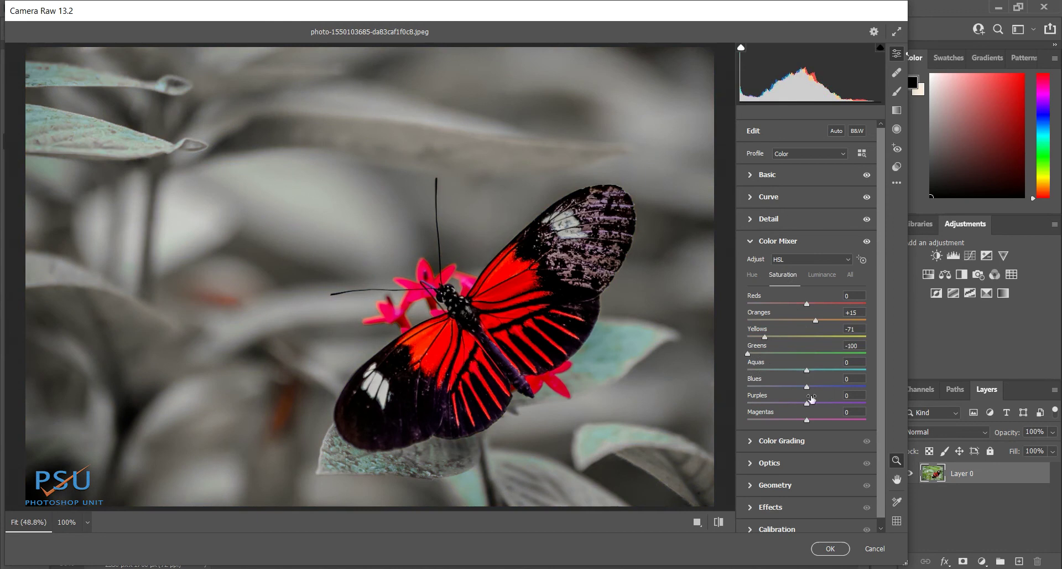
# Step: Set the Greens luminance to -21 and the Aquas saturation and luminance to -100 in the Color Mixer
pyautogui.click(822, 277)
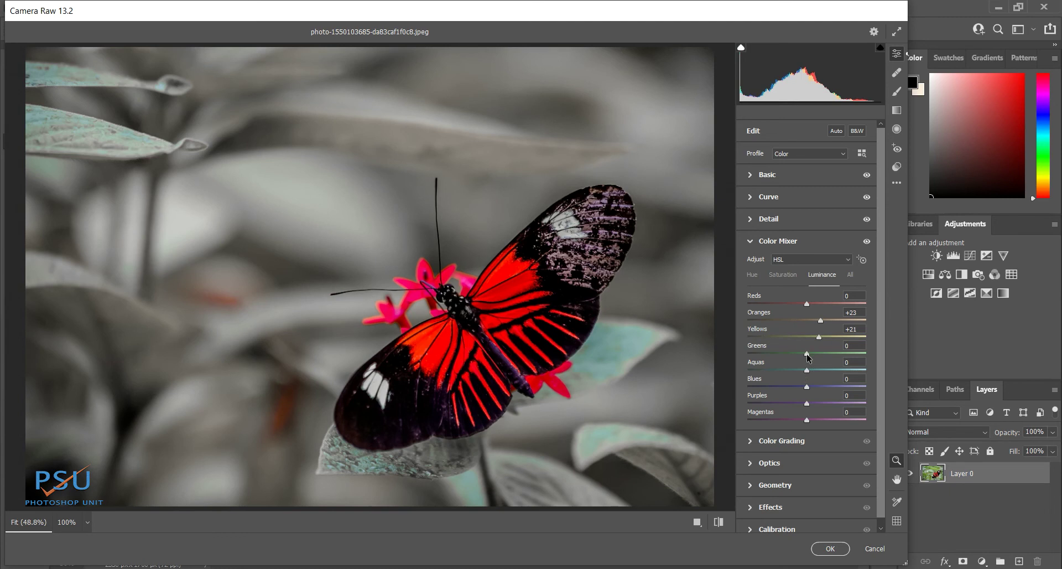
pyautogui.moveTo(806, 354); pyautogui.dragTo(795, 353)
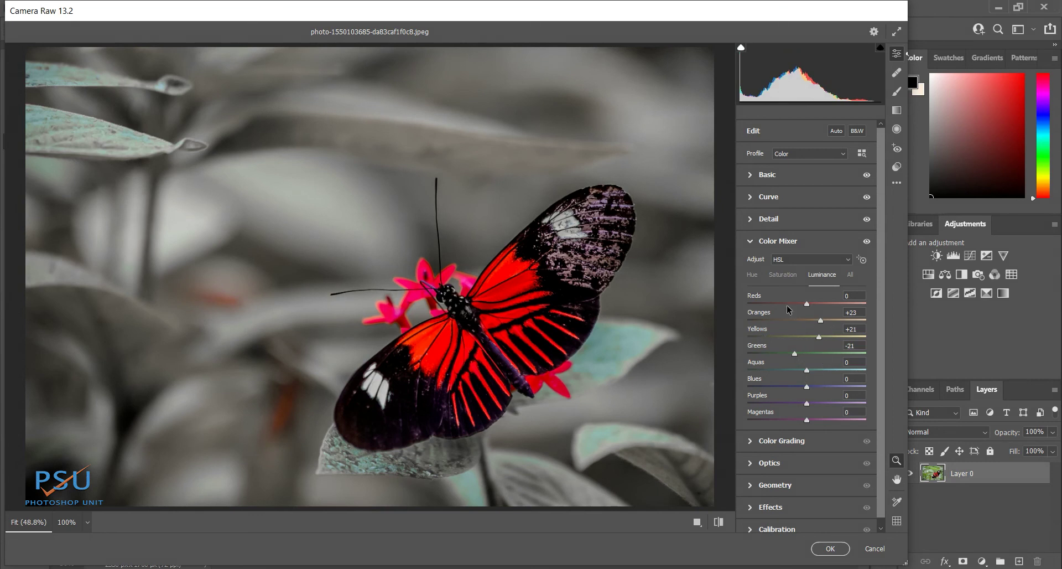
pyautogui.click(753, 275)
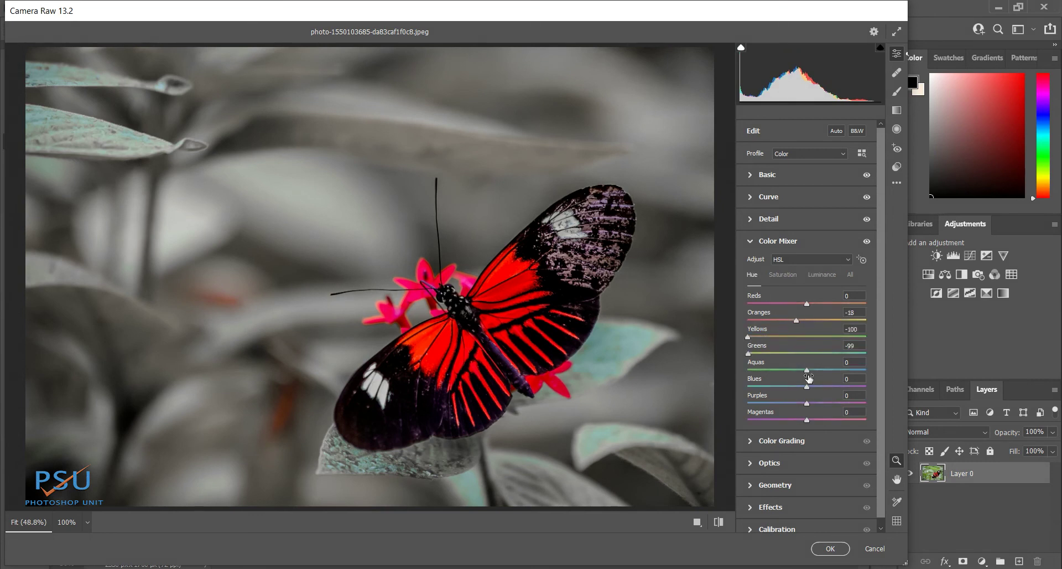
pyautogui.click(780, 277)
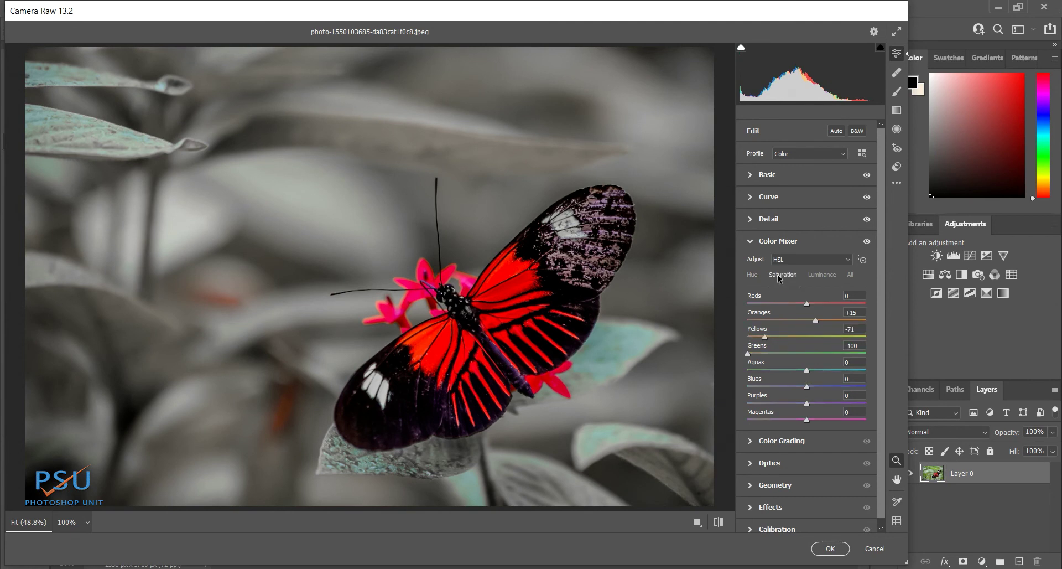
pyautogui.moveTo(806, 369); pyautogui.dragTo(738, 369)
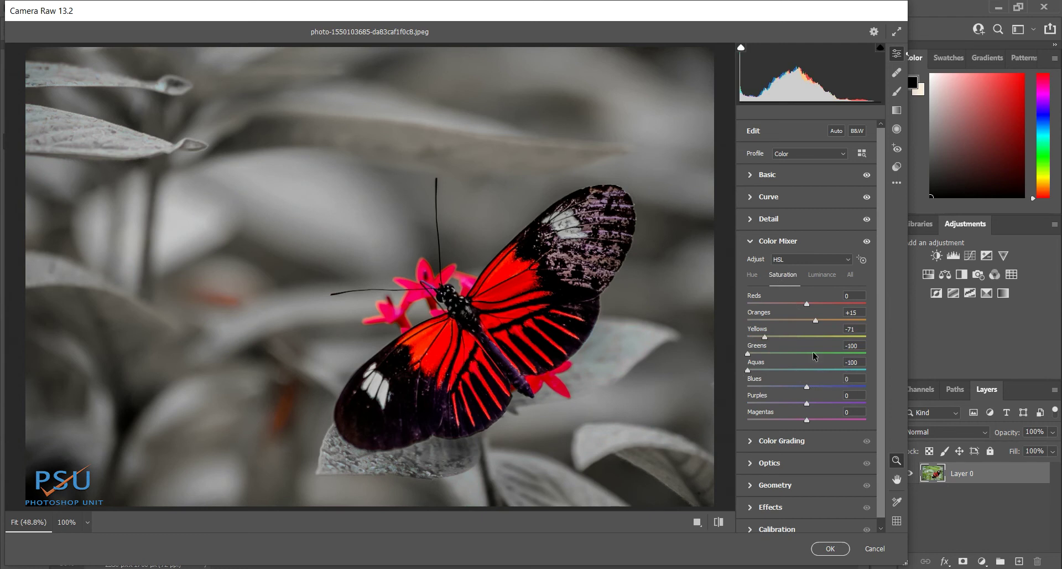
pyautogui.click(828, 278)
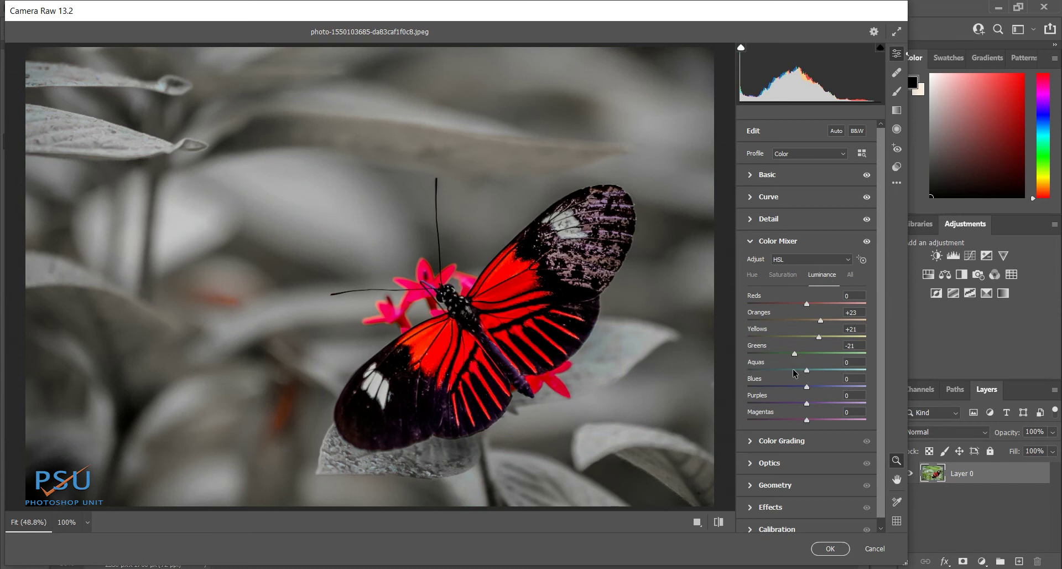
pyautogui.moveTo(791, 372); pyautogui.dragTo(743, 375)
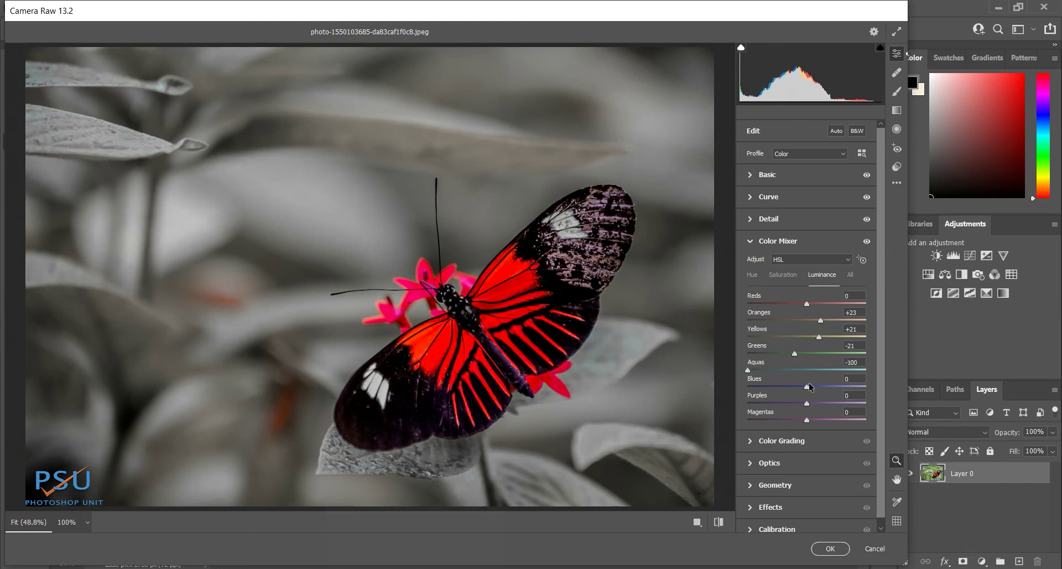
# Step: Set the Blues in the Color Mixer to hue -64, saturation -60 and luminance +40
pyautogui.click(752, 275)
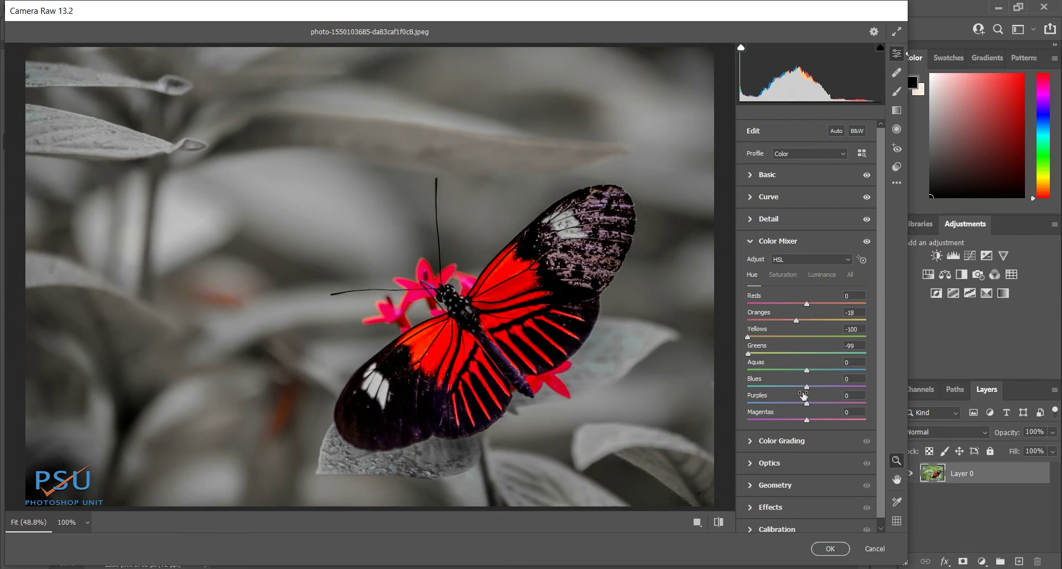
pyautogui.moveTo(807, 386); pyautogui.dragTo(764, 390)
pyautogui.click(787, 279)
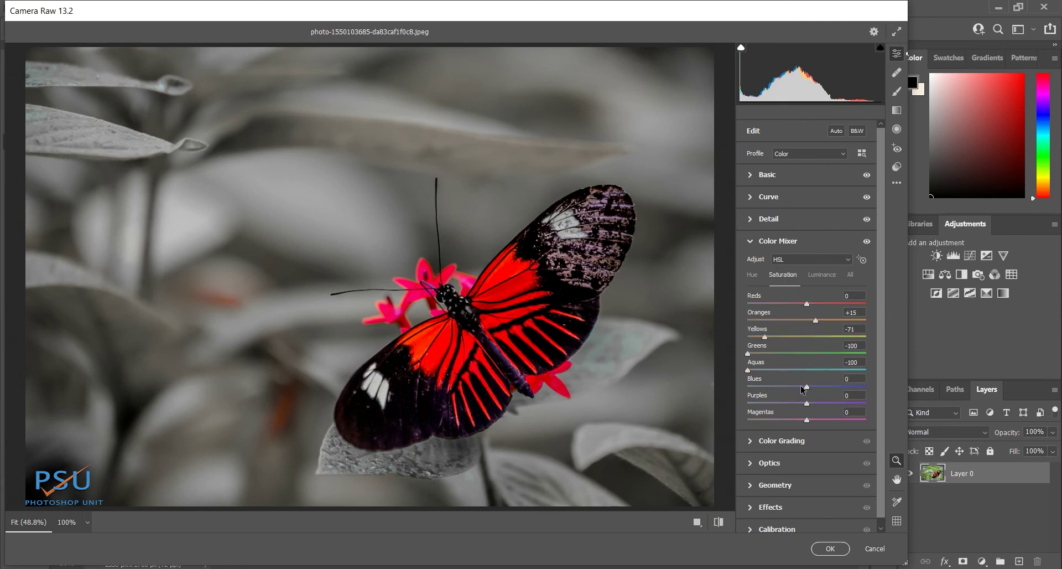
pyautogui.moveTo(801, 386); pyautogui.dragTo(778, 386)
pyautogui.moveTo(773, 385); pyautogui.dragTo(772, 389)
pyautogui.click(818, 277)
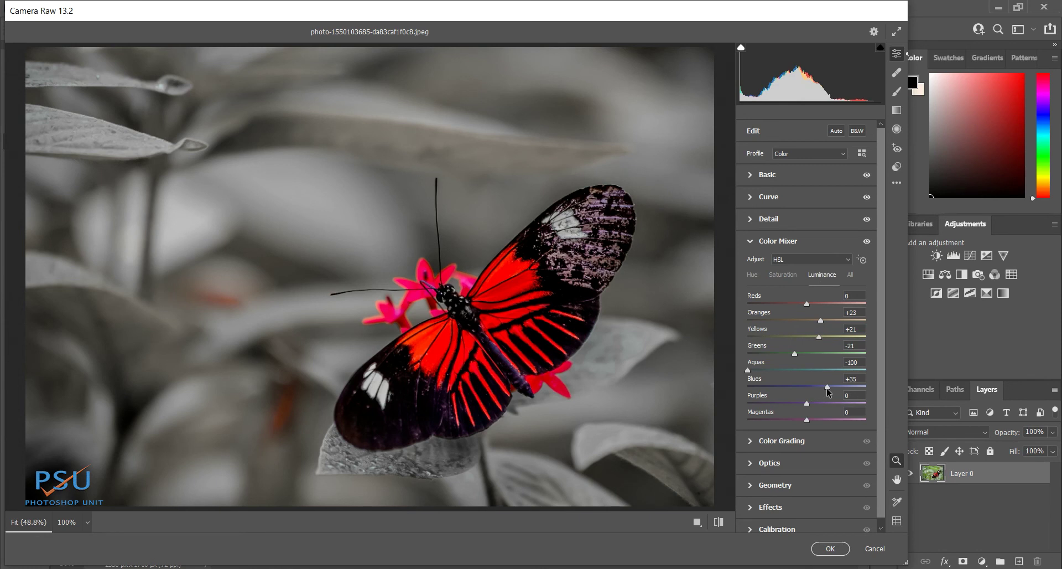
pyautogui.moveTo(829, 387); pyautogui.dragTo(832, 391)
# Step: Review the hue, saturation and luminance adjustments of all colors in the Color Mixer
pyautogui.click(760, 276)
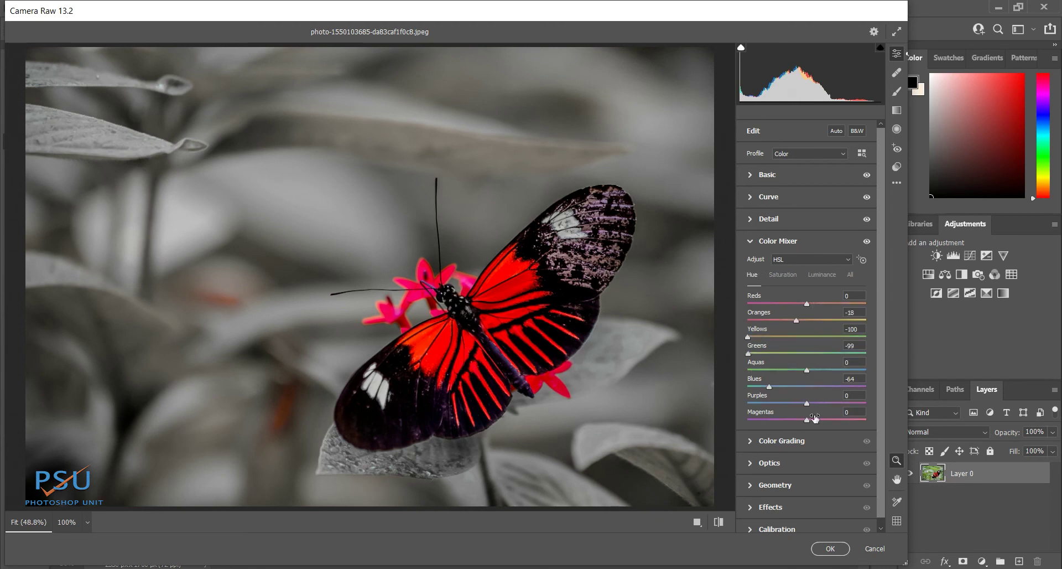
pyautogui.click(788, 276)
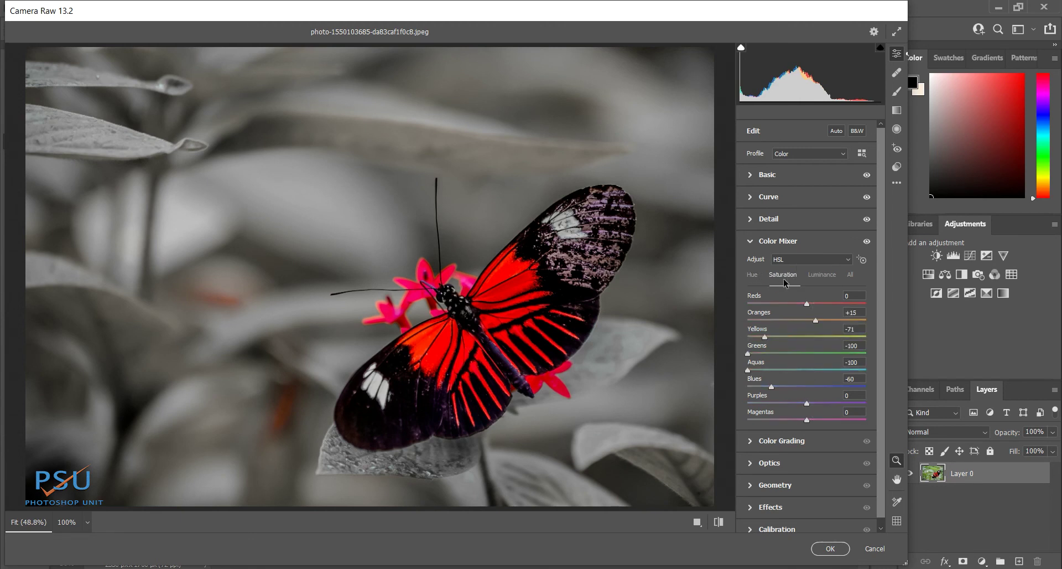
pyautogui.click(825, 276)
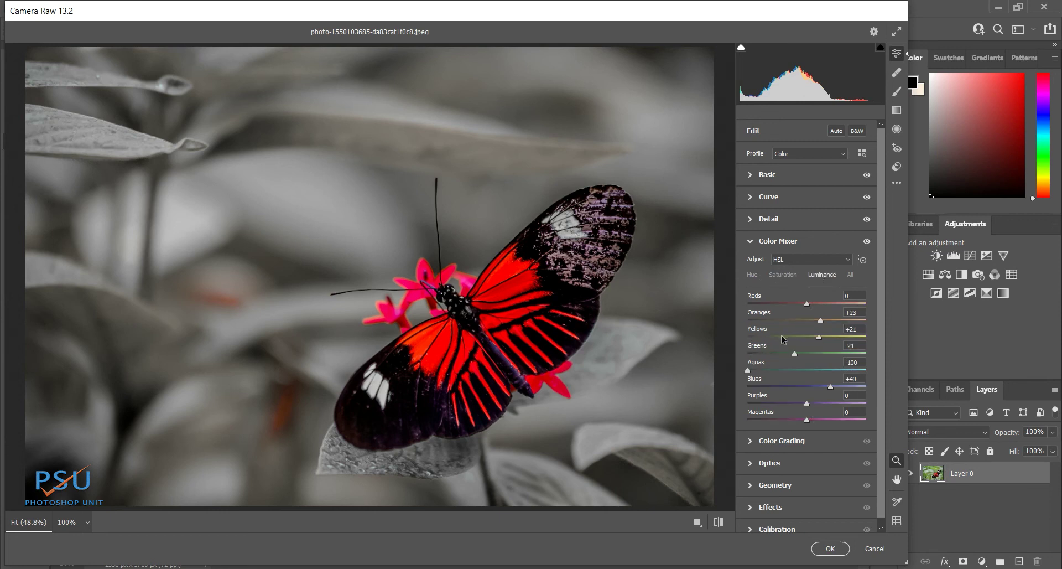
pyautogui.click(752, 276)
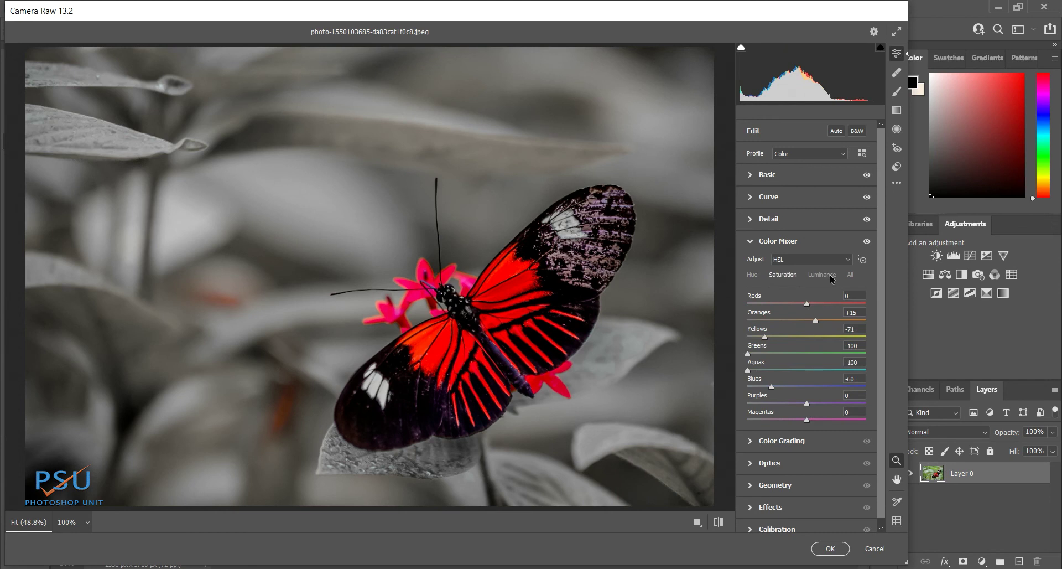
pyautogui.click(850, 275)
pyautogui.scroll(-2, 880, 361)
pyautogui.moveTo(880, 362); pyautogui.dragTo(880, 501)
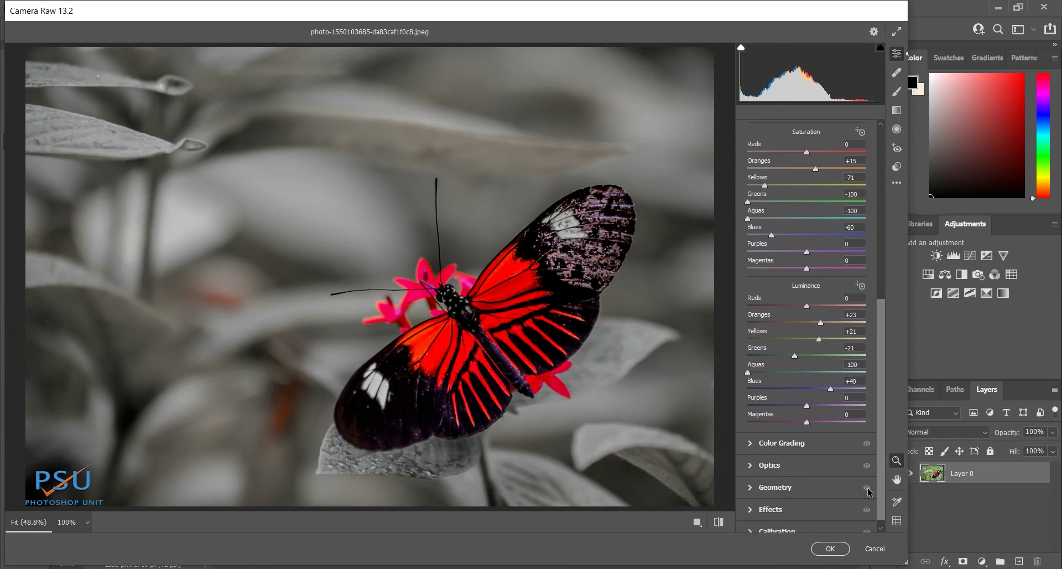
# Step: Set the Color Grading blending to 100 and balance to +27
pyautogui.click(789, 442)
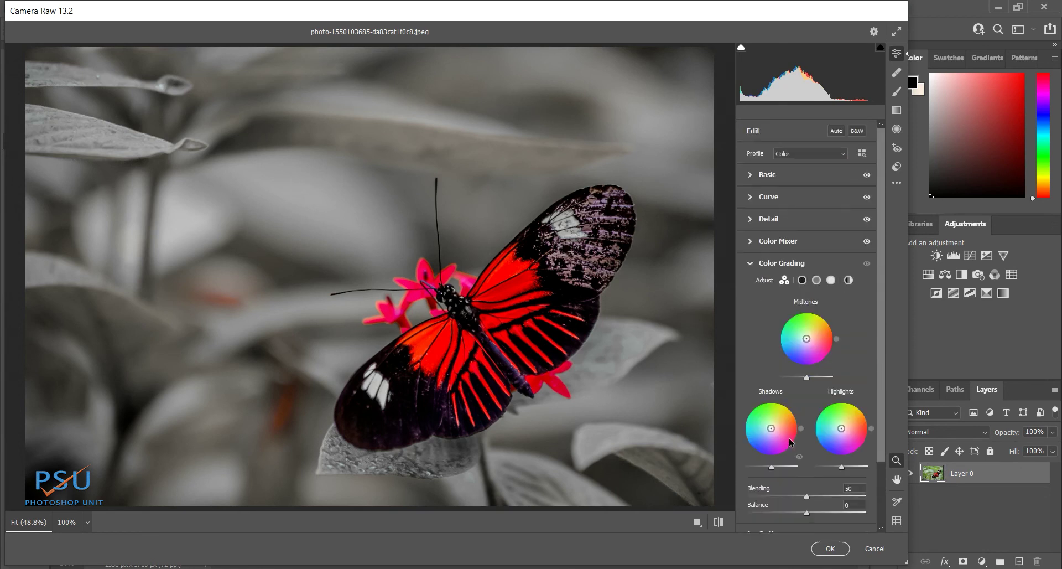
pyautogui.click(801, 281)
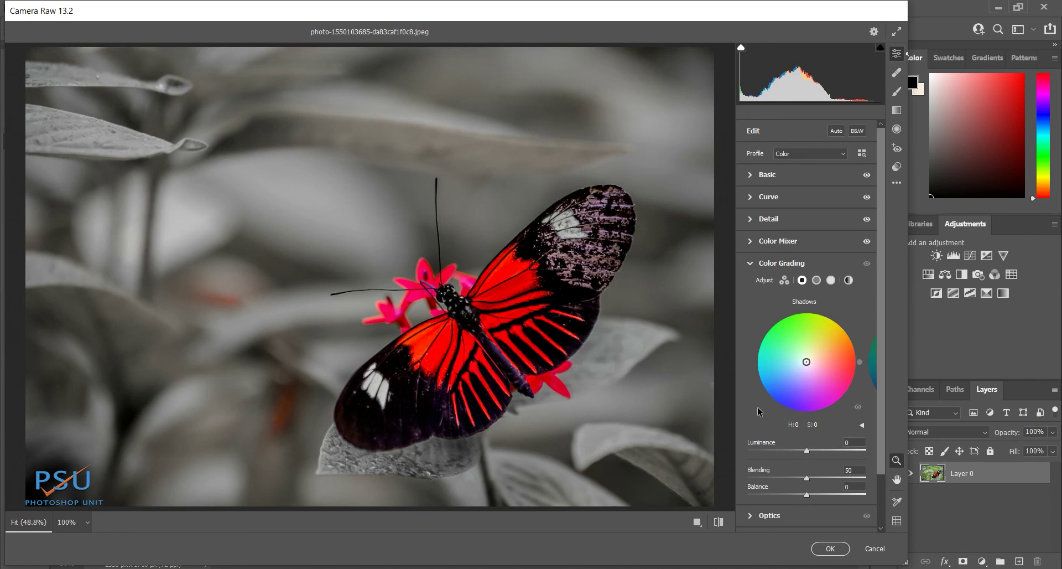
pyautogui.moveTo(811, 478); pyautogui.dragTo(889, 472)
pyautogui.moveTo(808, 495); pyautogui.dragTo(822, 494)
pyautogui.moveTo(822, 494); pyautogui.dragTo(827, 495)
pyautogui.moveTo(824, 495); pyautogui.dragTo(825, 495)
# Step: Tint the highlights blue in Color Grading with hue 244 and saturation 11
pyautogui.click(817, 282)
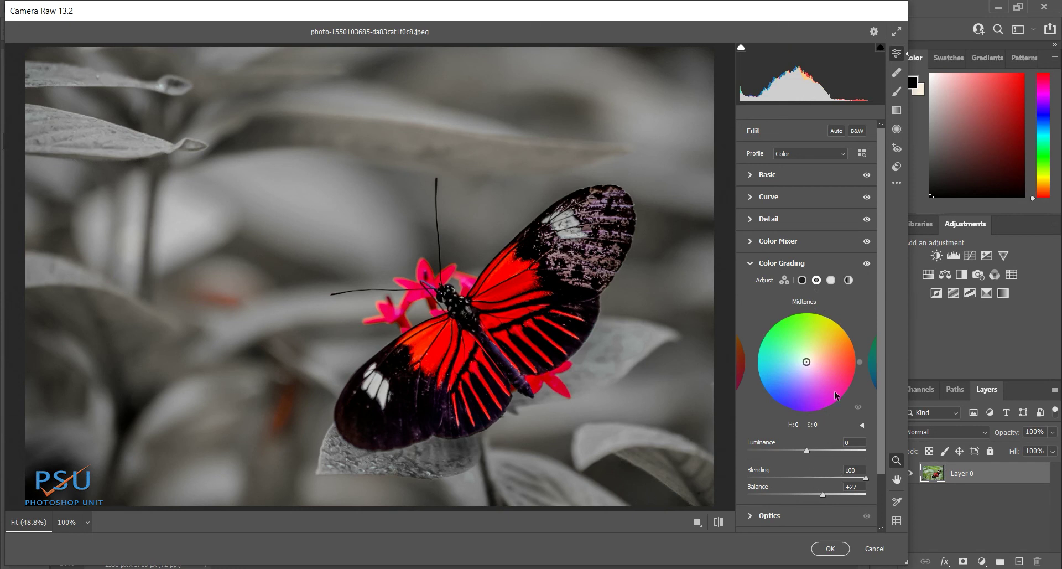
pyautogui.scroll(-2, 831, 376)
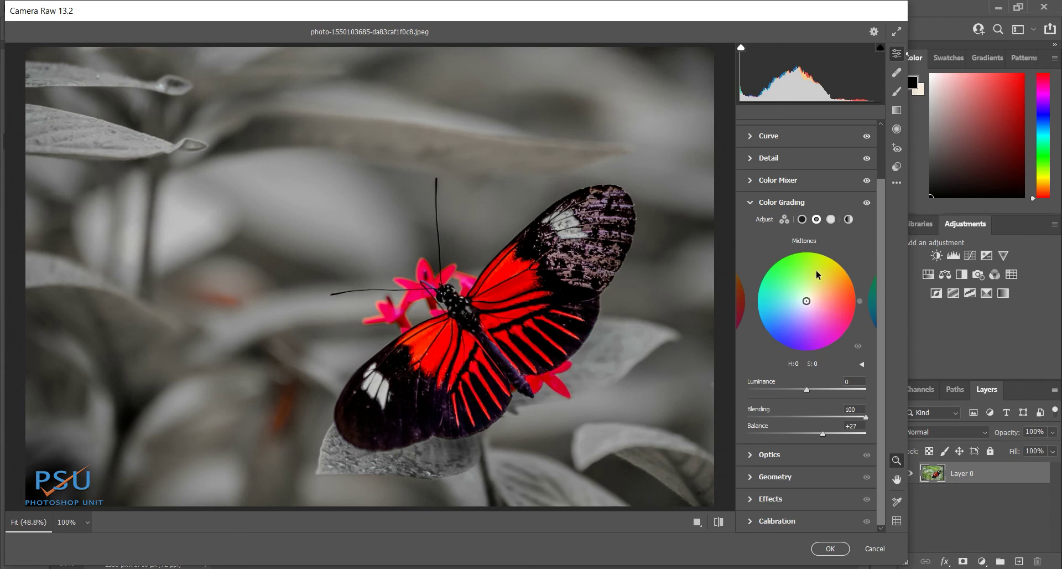
pyautogui.click(830, 219)
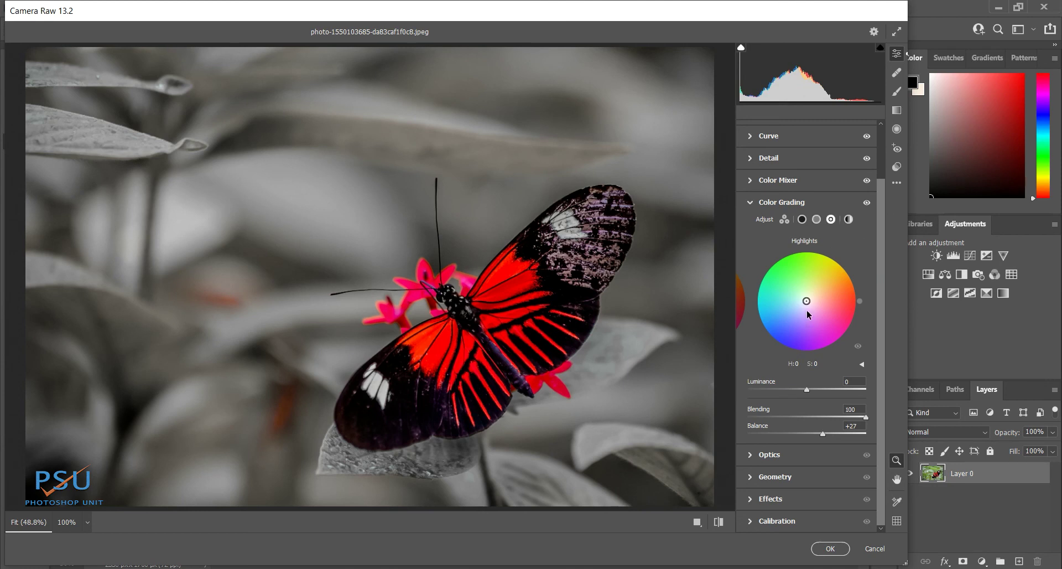
pyautogui.moveTo(808, 303); pyautogui.dragTo(796, 323)
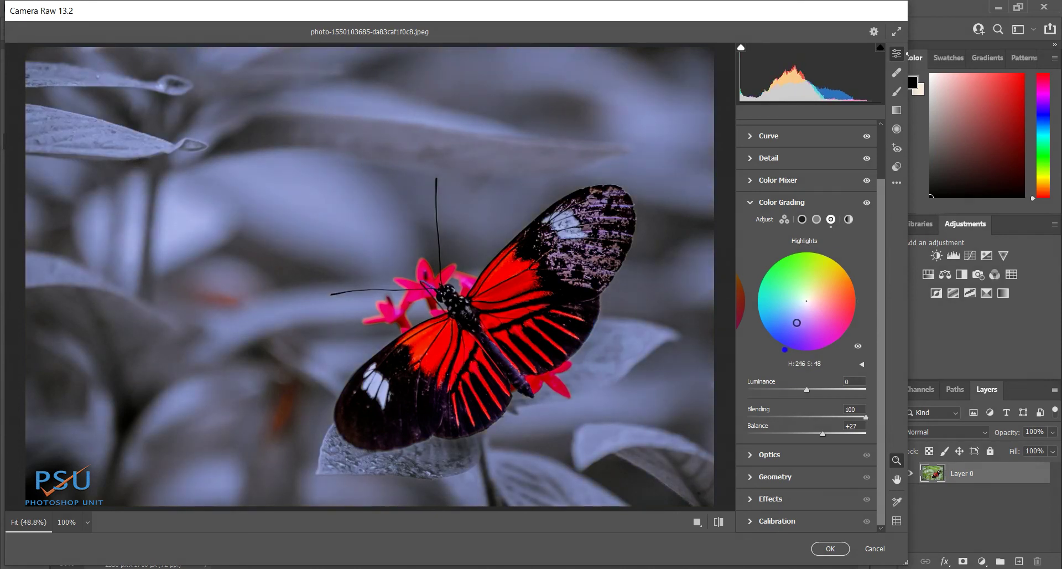
pyautogui.moveTo(796, 323); pyautogui.dragTo(810, 324)
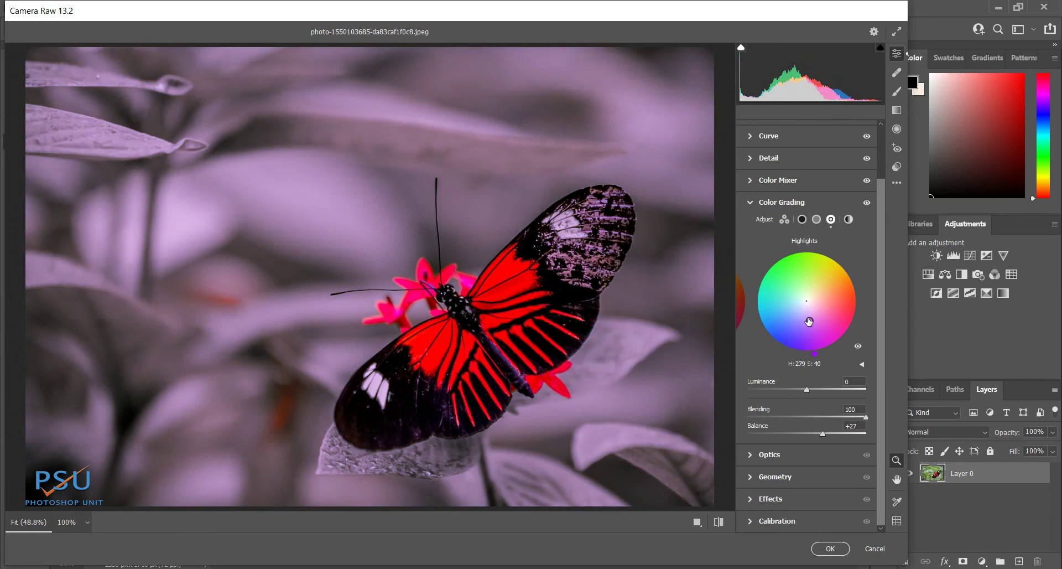
pyautogui.moveTo(810, 321)
pyautogui.mouseDown()
pyautogui.moveTo(786, 321)
pyautogui.moveTo(796, 329)
pyautogui.moveTo(802, 309)
pyautogui.mouseUp()
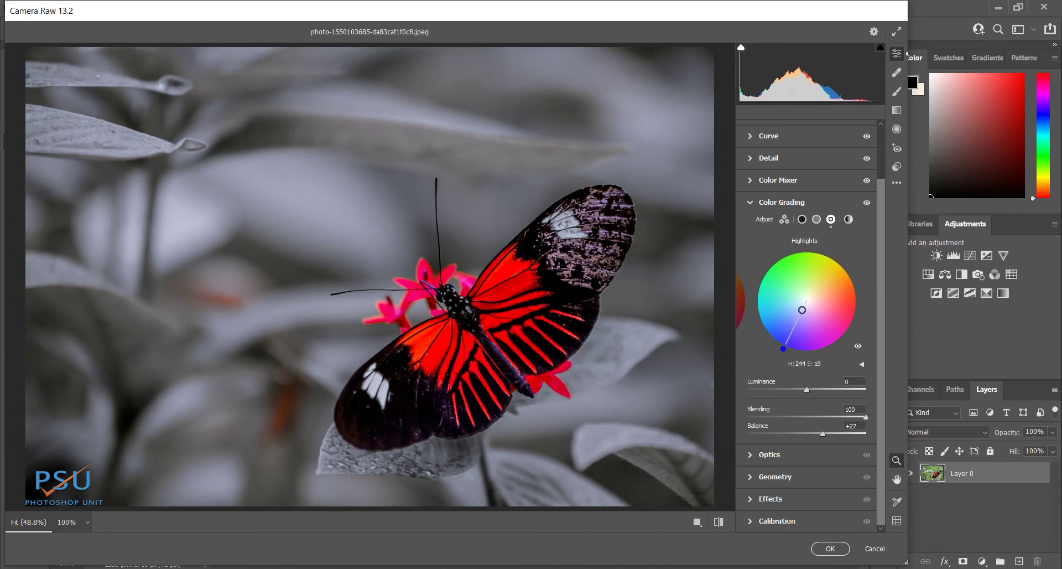
pyautogui.moveTo(802, 309); pyautogui.dragTo(803, 306)
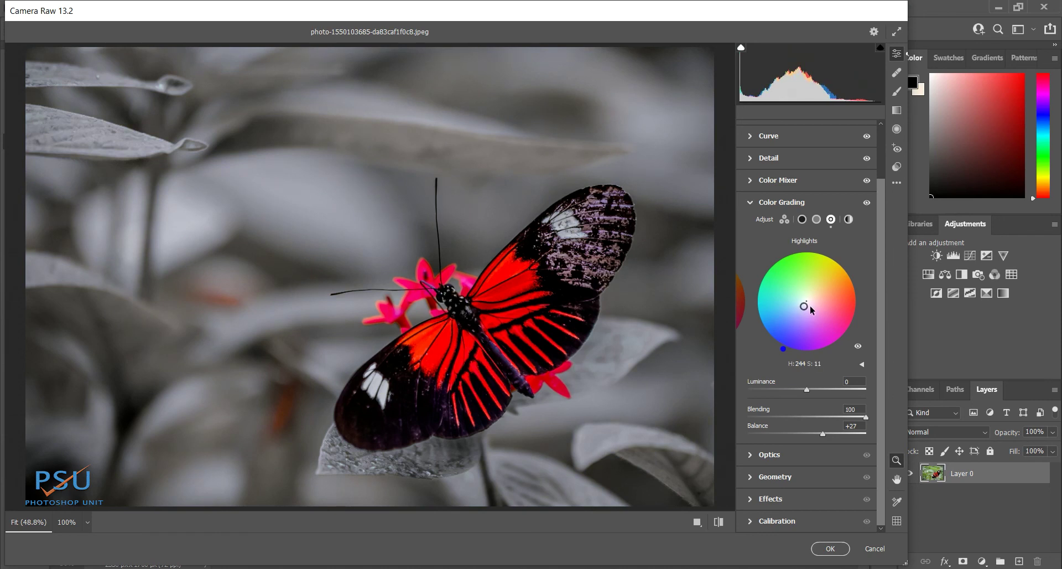
# Step: Darken the photo's edges with the Effects vignetting set to -21
pyautogui.click(744, 498)
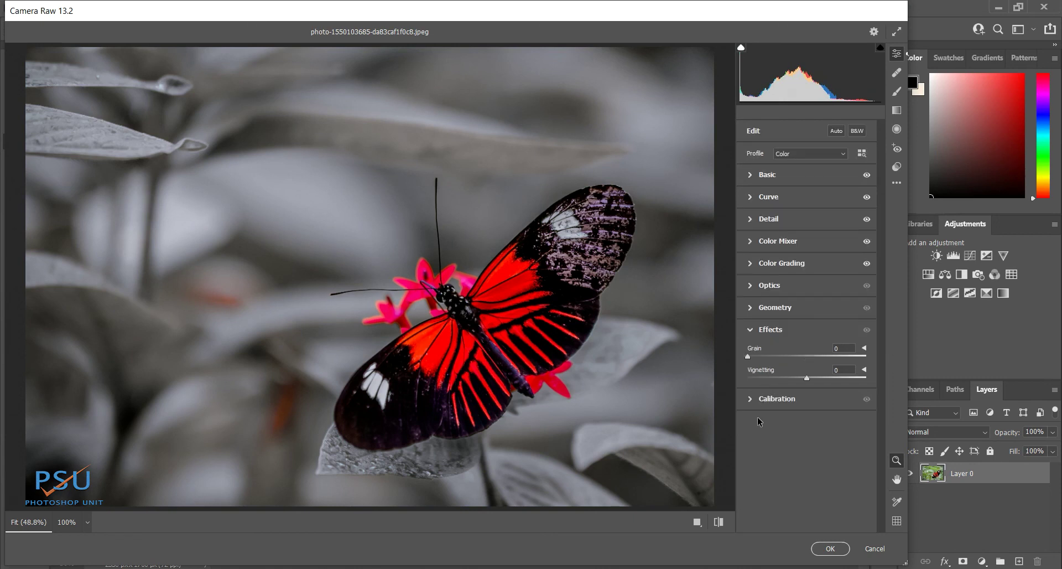
pyautogui.moveTo(807, 378); pyautogui.dragTo(788, 379)
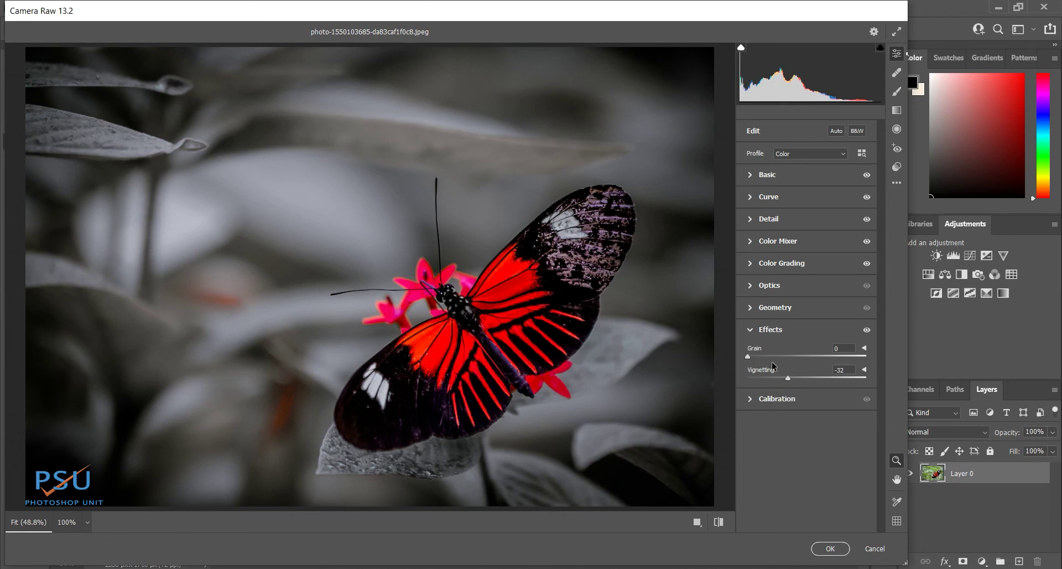
pyautogui.moveTo(787, 377); pyautogui.dragTo(795, 377)
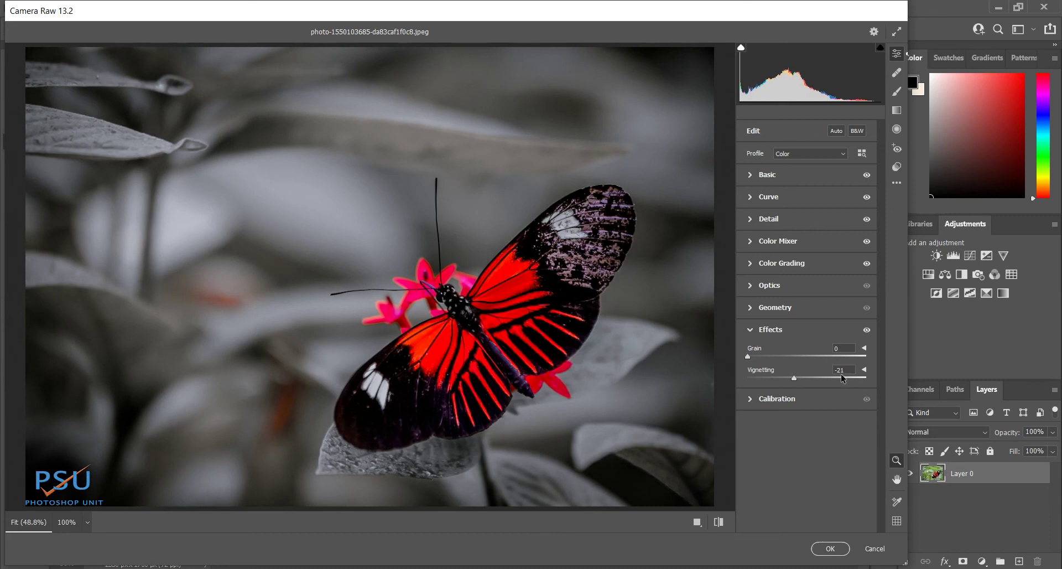
pyautogui.click(797, 398)
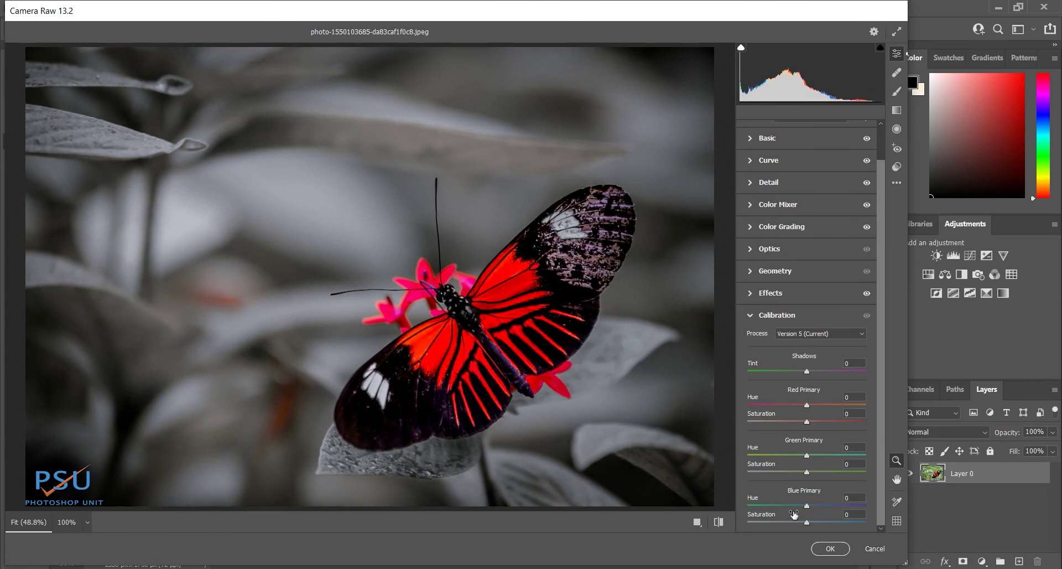
pyautogui.click(751, 316)
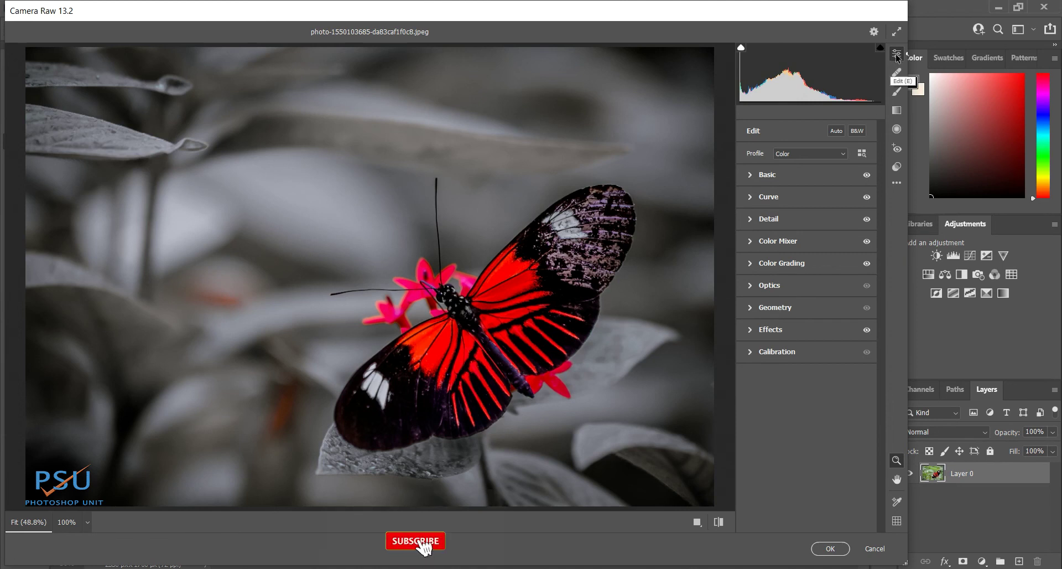
# Step: Save the edit settings as a user preset named "buterfly presets" and apply the Camera Raw filter to the photo
pyautogui.click(892, 187)
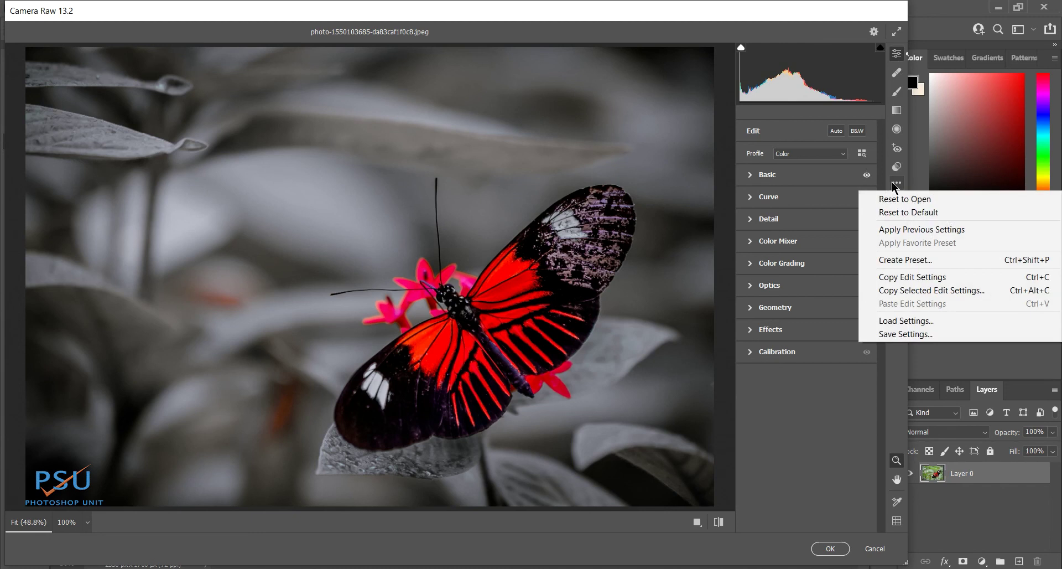
pyautogui.click(902, 264)
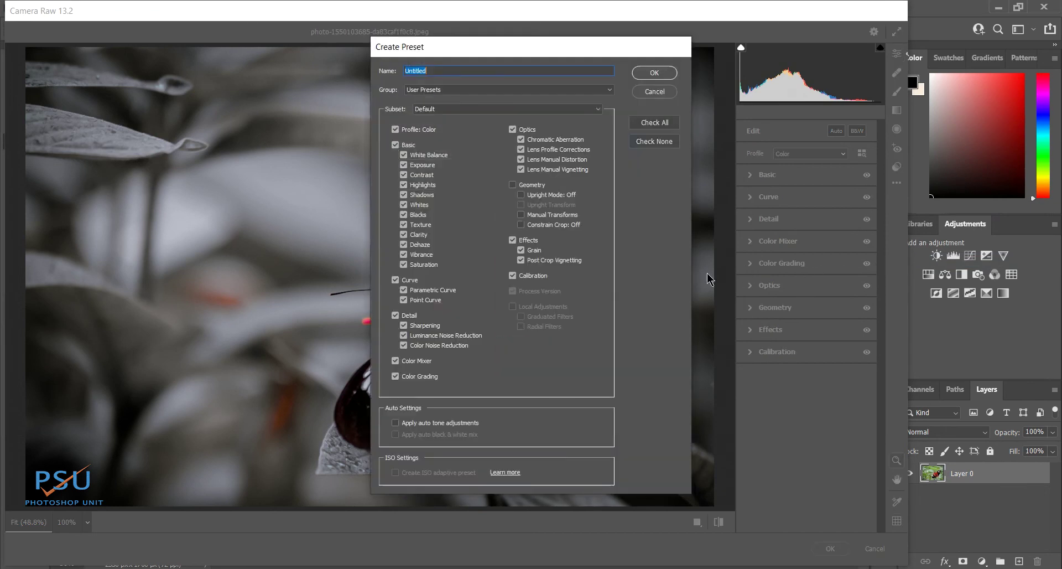
pyautogui.click(653, 77)
pyautogui.click(513, 68)
pyautogui.press('BackSpace')
pyautogui.press('BackSpace')
pyautogui.press('BackSpace')
pyautogui.press('BackSpace')
pyautogui.press('BackSpace')
pyautogui.press('BackSpace')
pyautogui.press('BackSpace')
pyautogui.press('BackSpace')
pyautogui.write('buterfly presets')
pyautogui.click(654, 73)
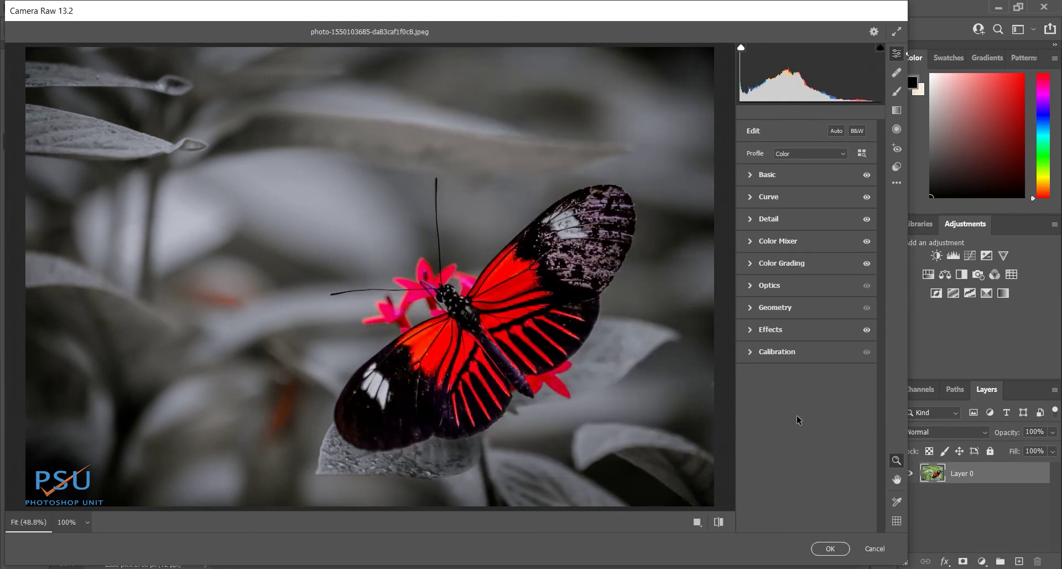
pyautogui.click(831, 549)
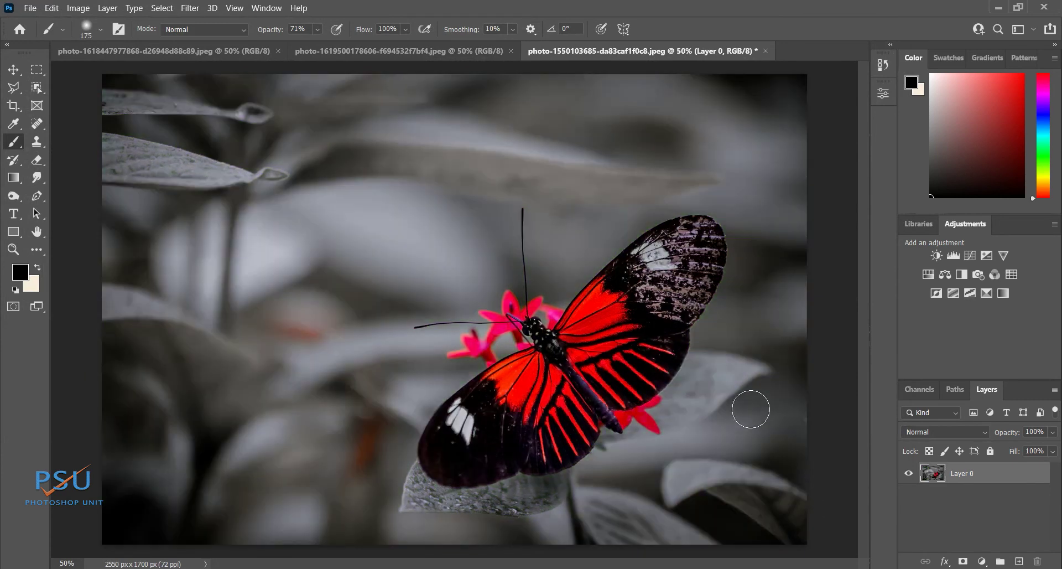
pyautogui.click(365, 55)
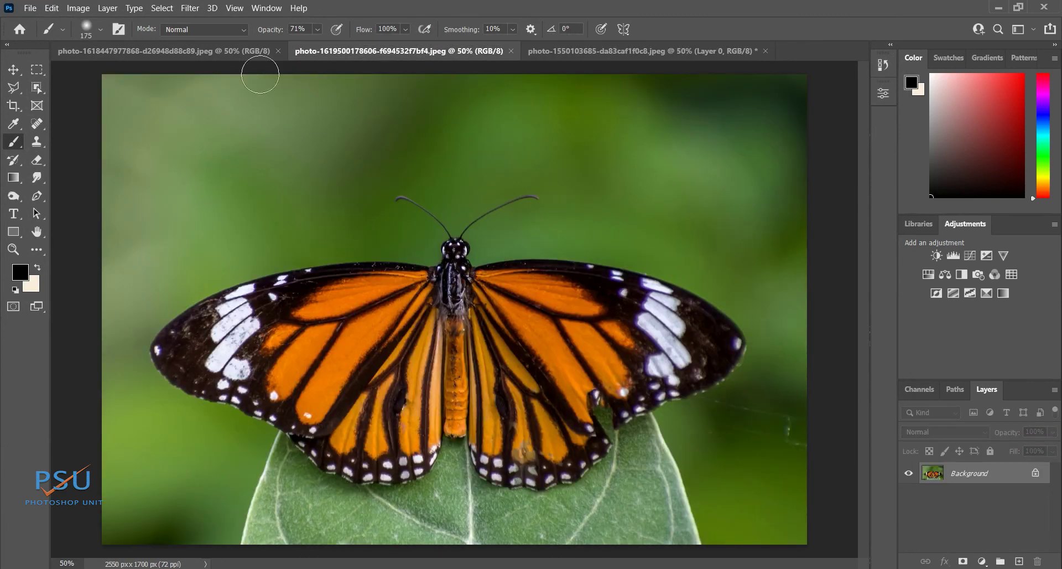
pyautogui.click(190, 9)
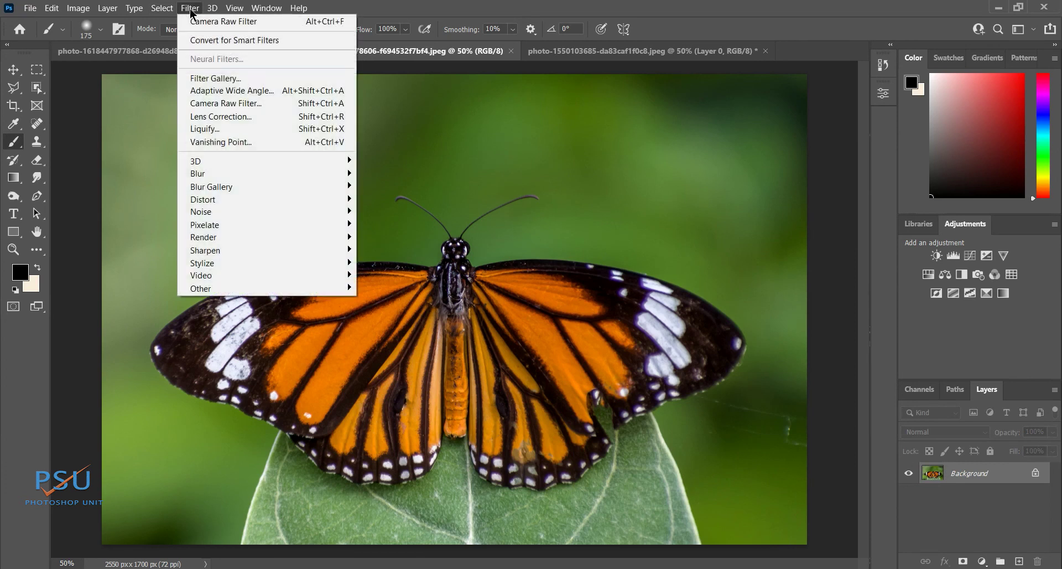
pyautogui.click(225, 105)
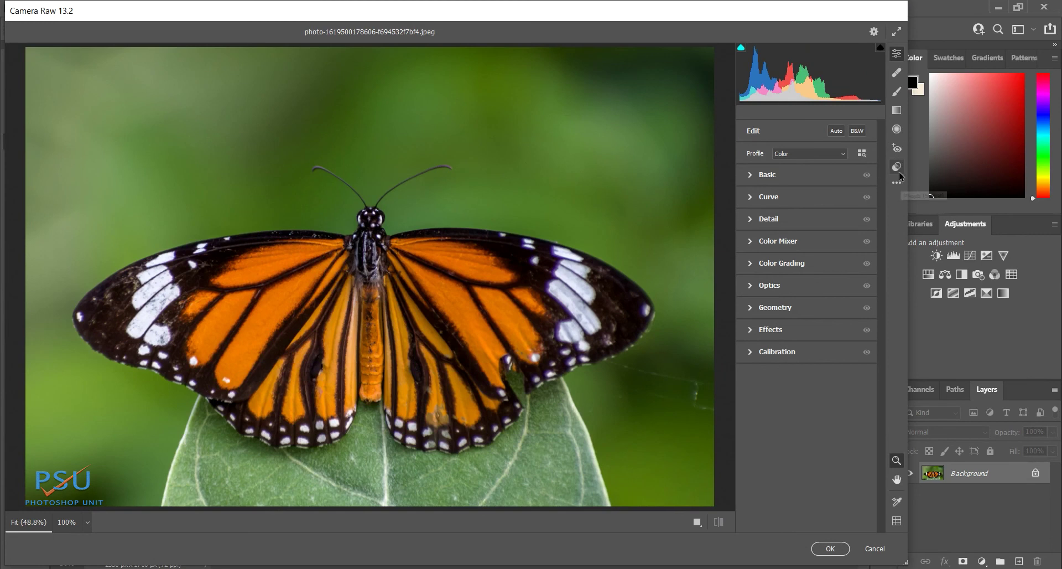
pyautogui.click(898, 167)
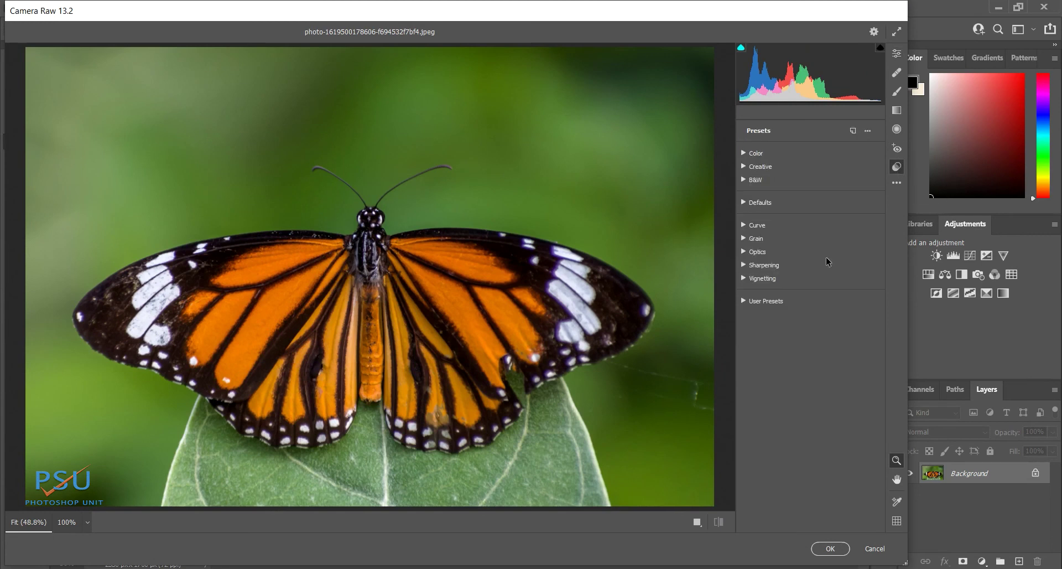
pyautogui.click(773, 313)
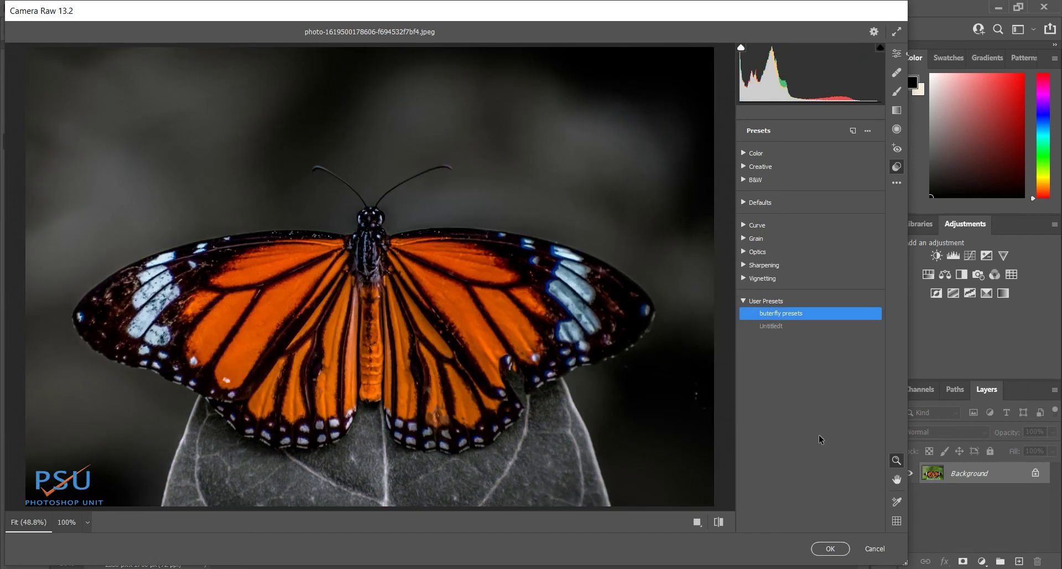
pyautogui.click(830, 548)
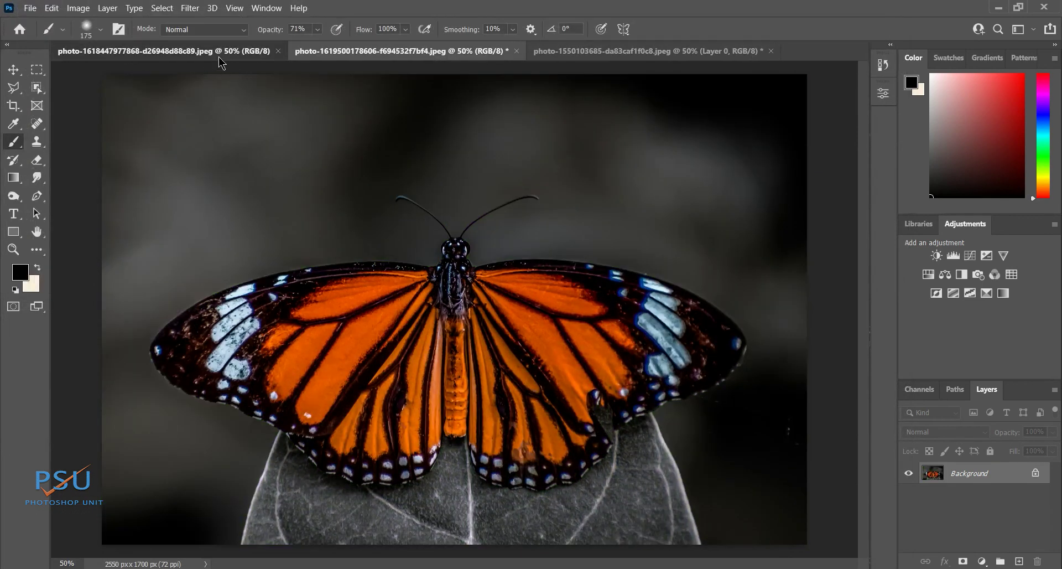
pyautogui.click(219, 58)
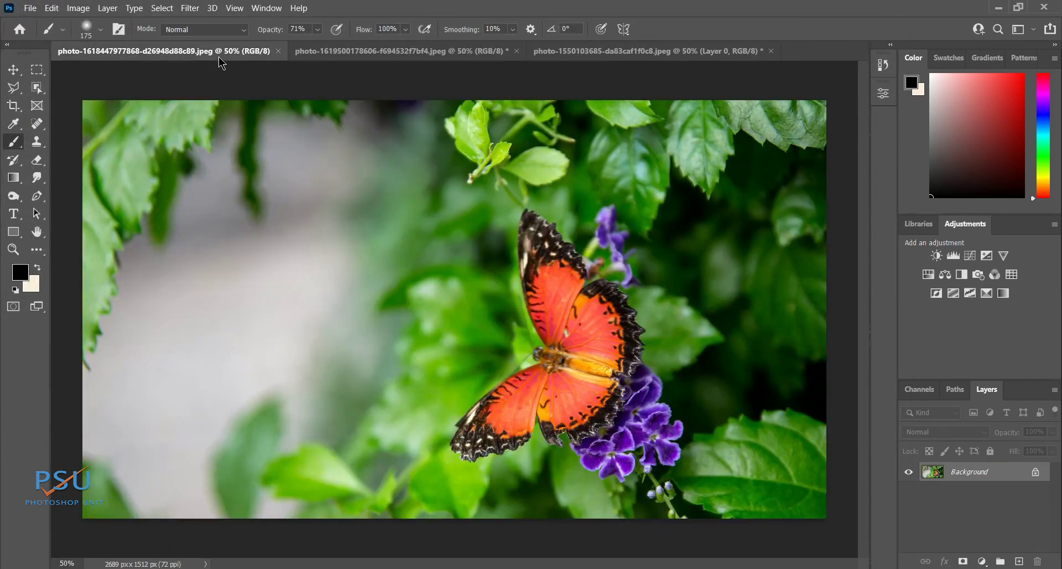
pyautogui.click(189, 7)
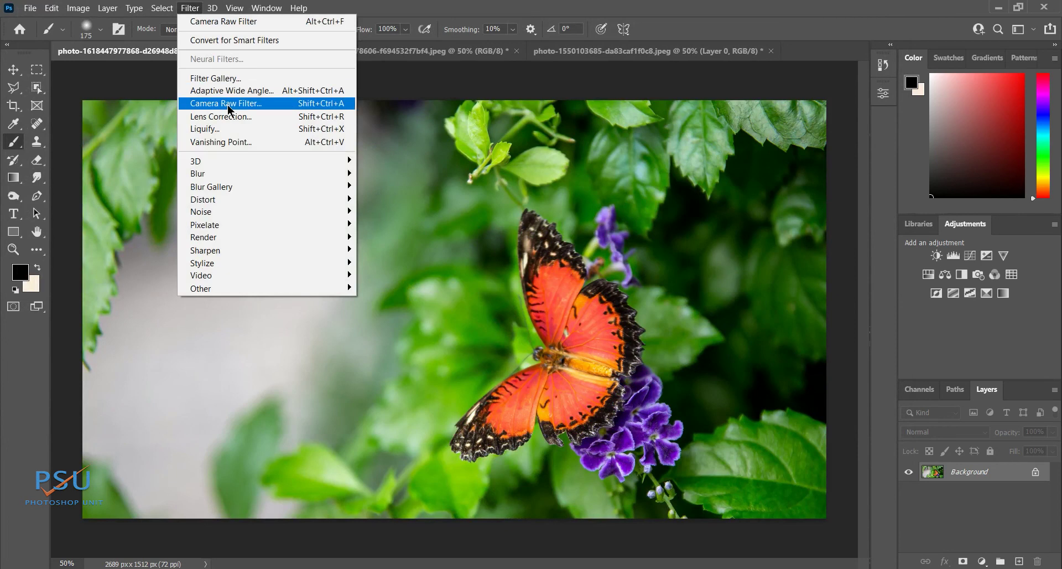
pyautogui.click(247, 102)
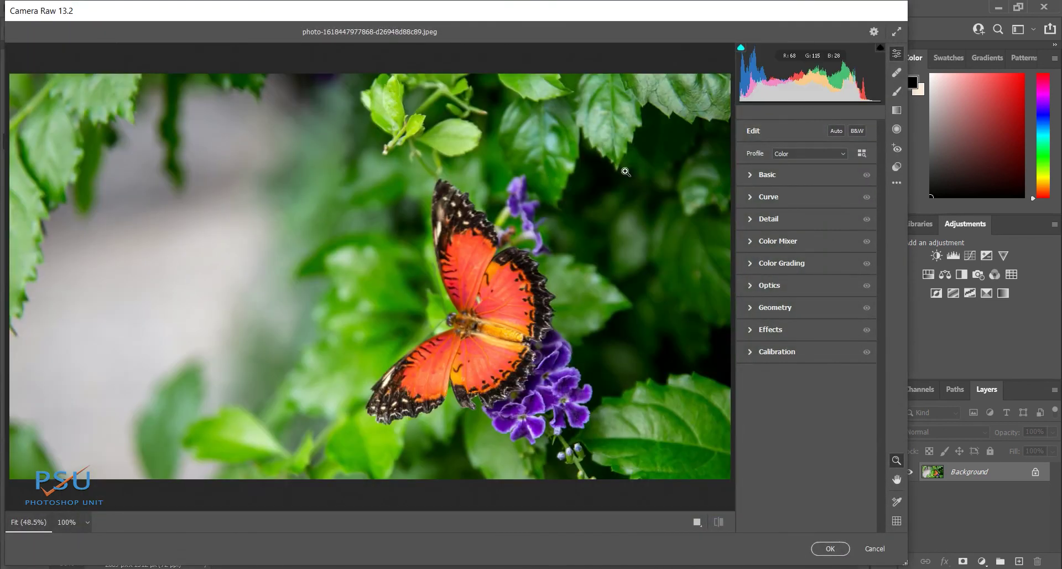
pyautogui.click(897, 166)
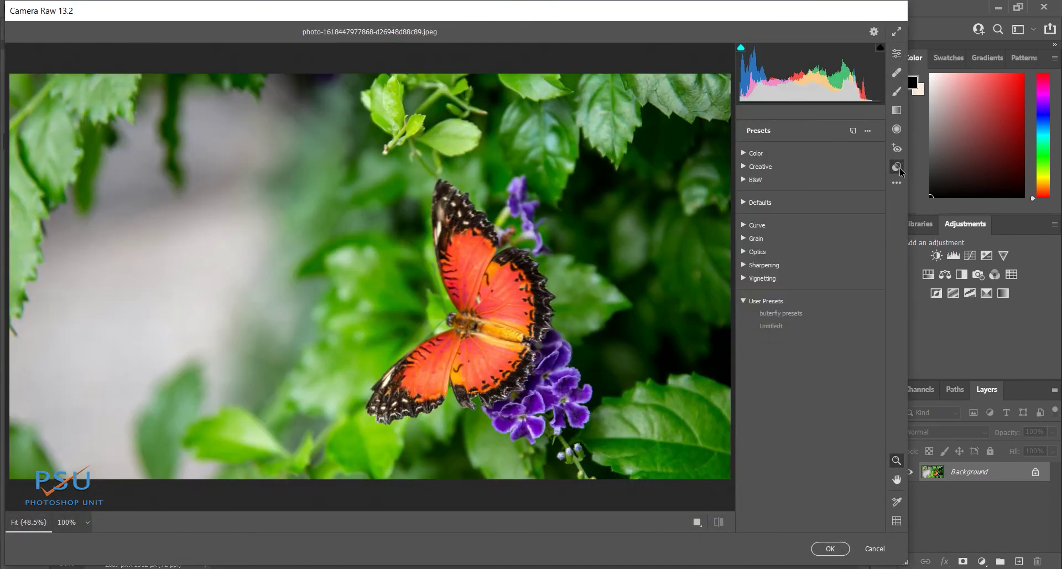
pyautogui.click(775, 313)
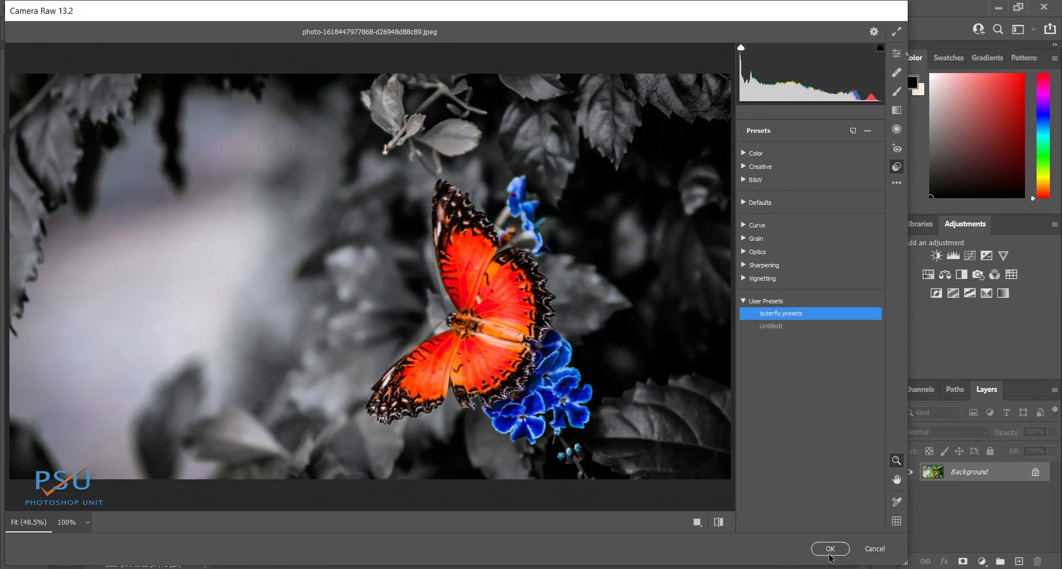
pyautogui.click(830, 550)
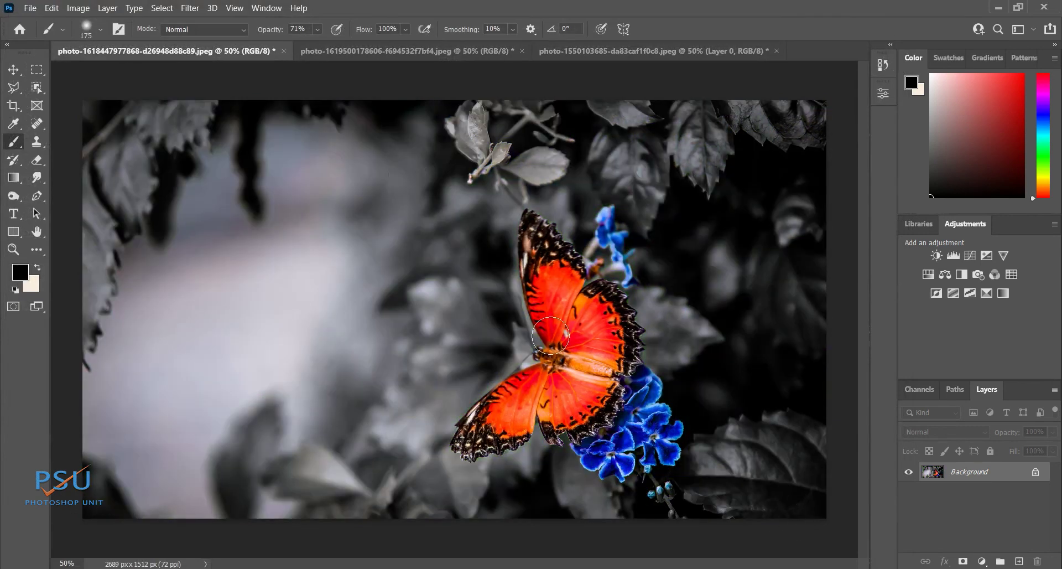
# Step: Compare the three graded butterfly photos by switching between their open documents
pyautogui.click(380, 55)
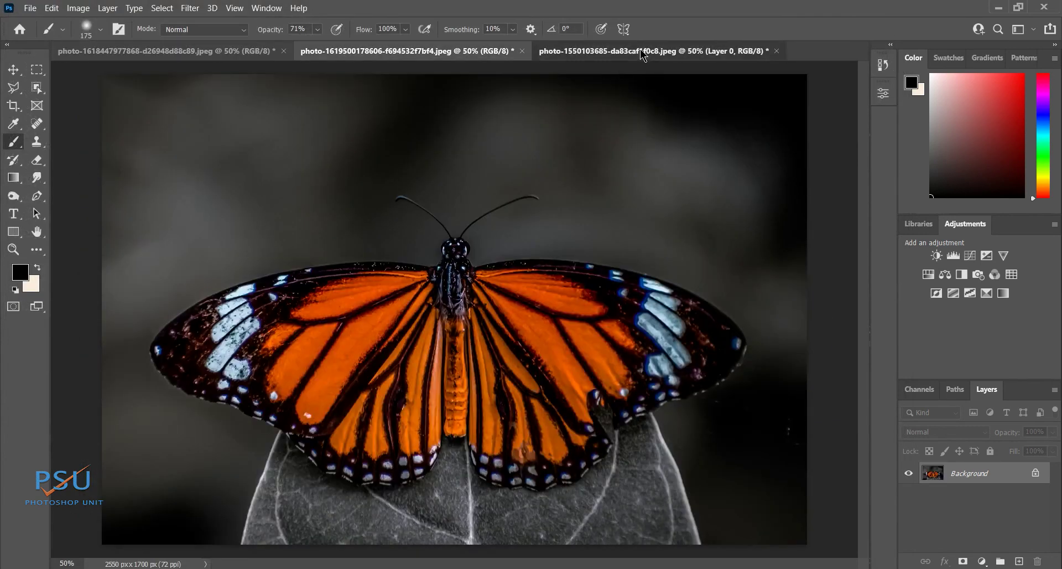
pyautogui.click(636, 53)
pyautogui.click(354, 55)
pyautogui.click(218, 51)
pyautogui.click(614, 53)
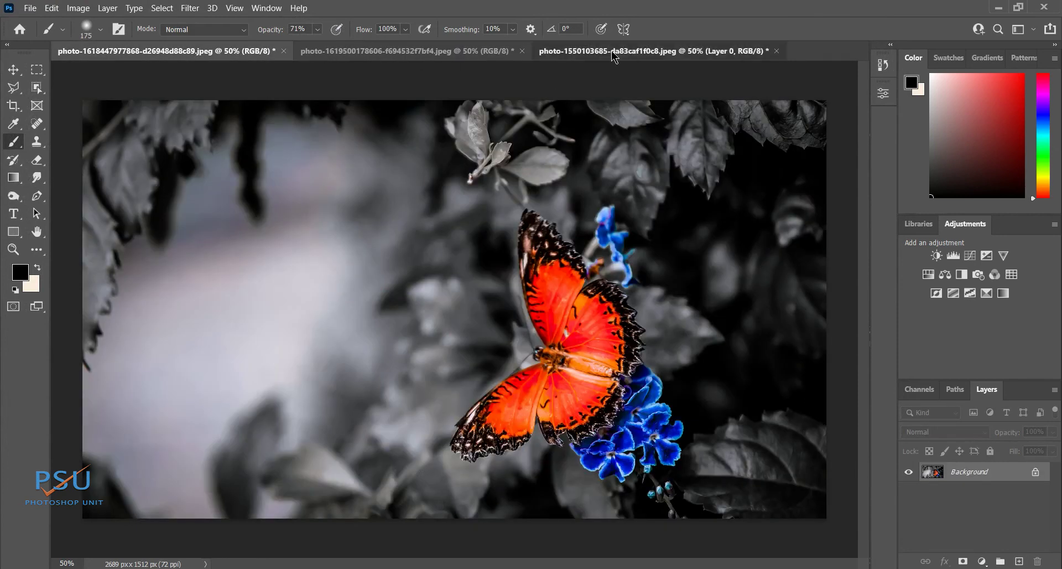